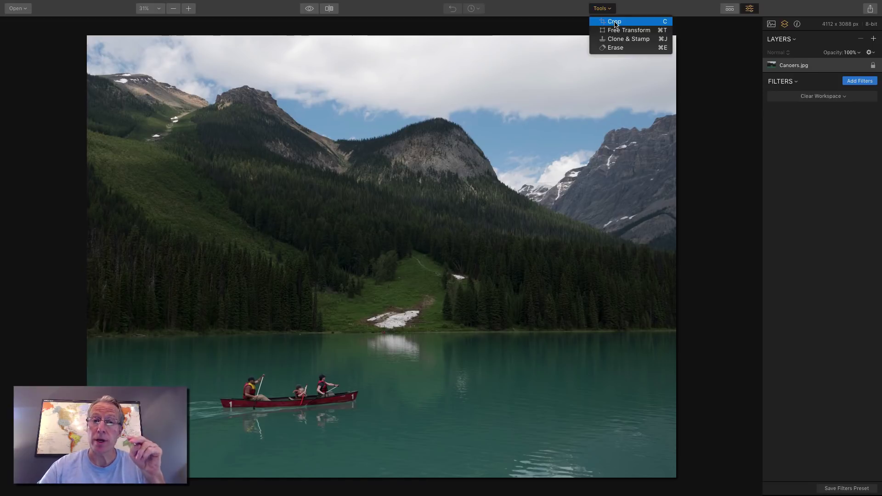
Start the Crop tool on the canoe photo, check the available aspect ratios, and try a free crop at the upper edge
click(615, 22)
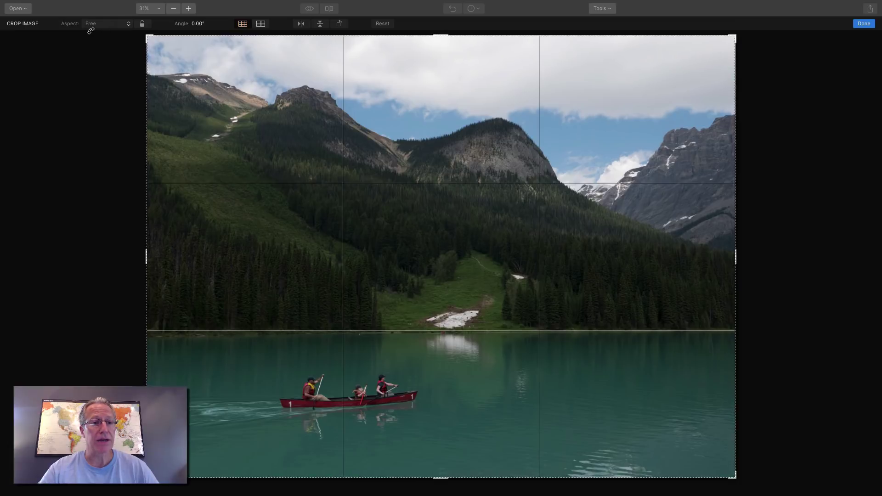
click(111, 24)
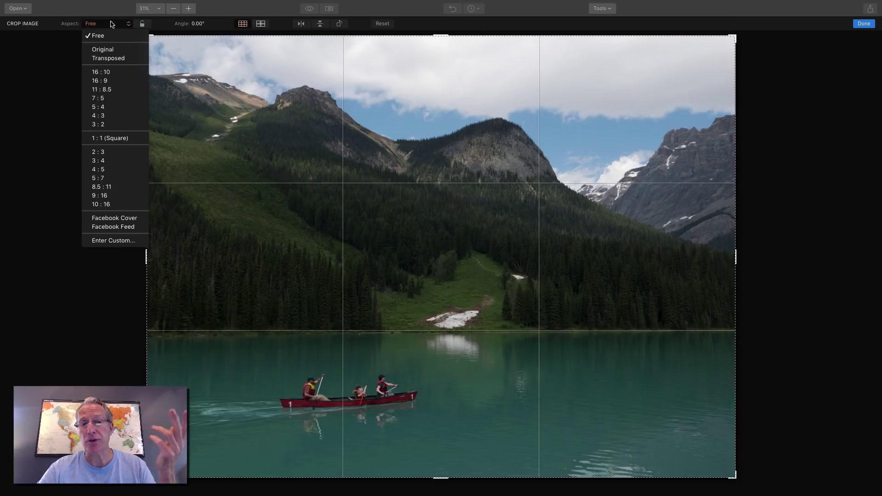
click(108, 25)
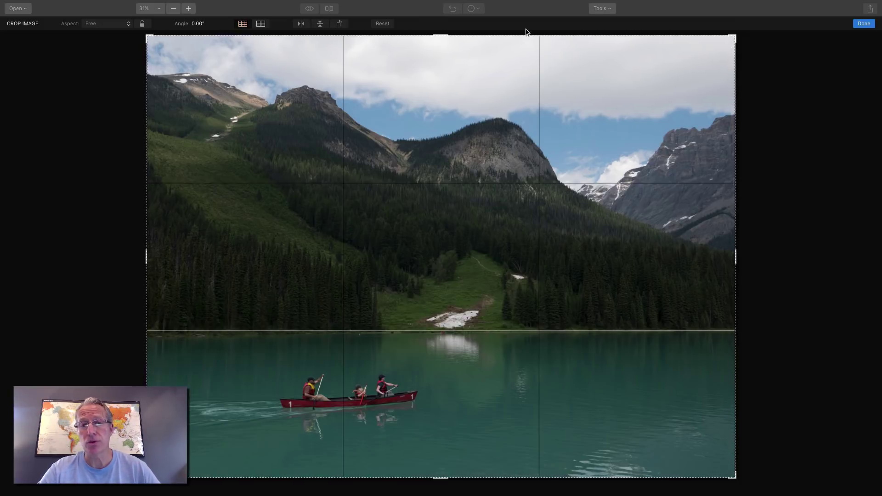
drag(447, 38, 447, 58)
drag(734, 59, 735, 12)
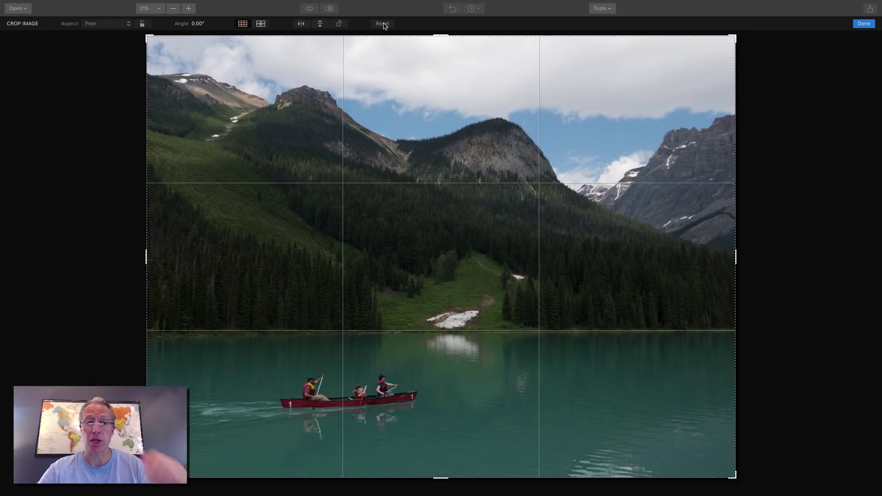
Try a 16:9 crop with the photo shifted slightly within the frame, and reset the crop
click(104, 24)
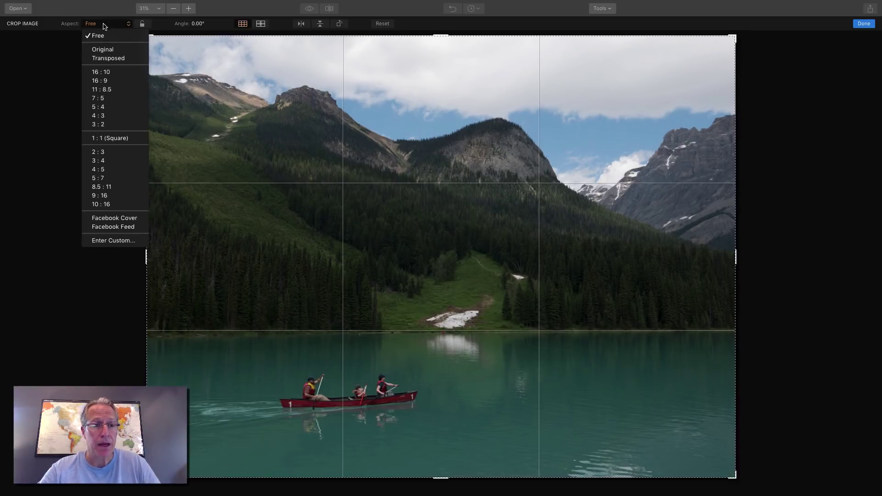
click(109, 82)
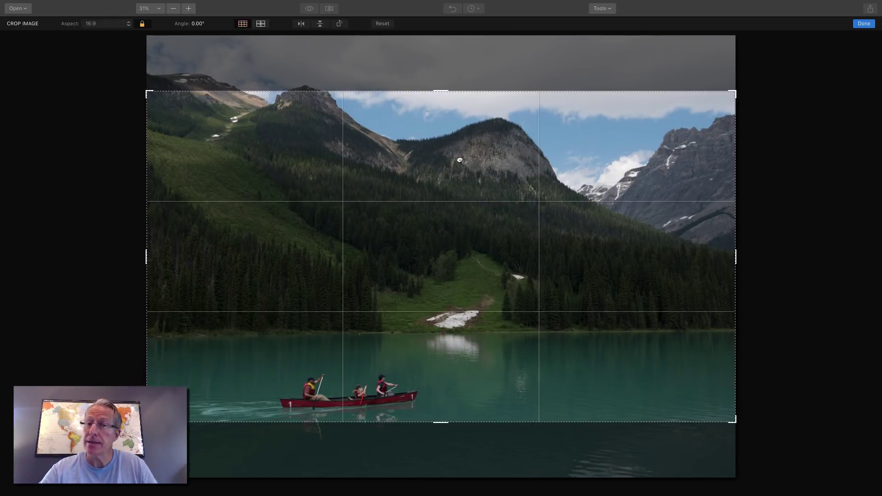
mouse_move(460, 163)
mouse_down()
mouse_move(460, 210)
mouse_move(464, 153)
mouse_up()
click(384, 24)
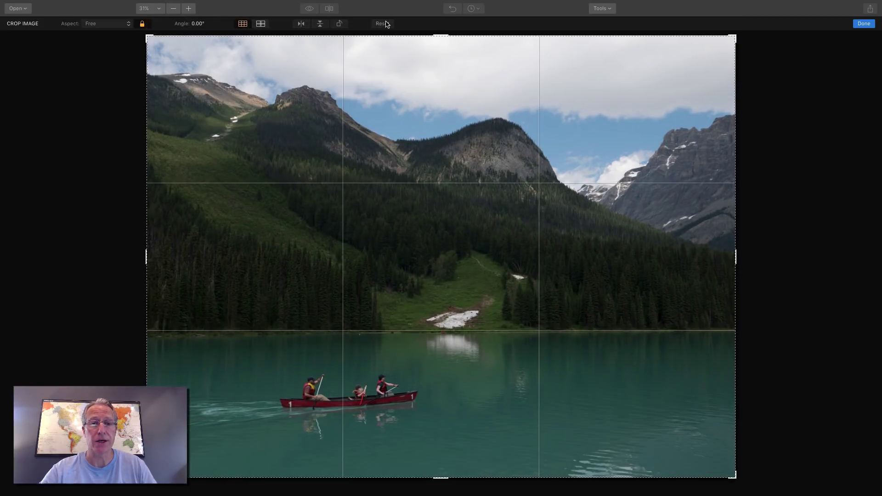
Try a 1:1 (Square) crop with the photo shifted sideways within the frame, and reset the crop
click(105, 24)
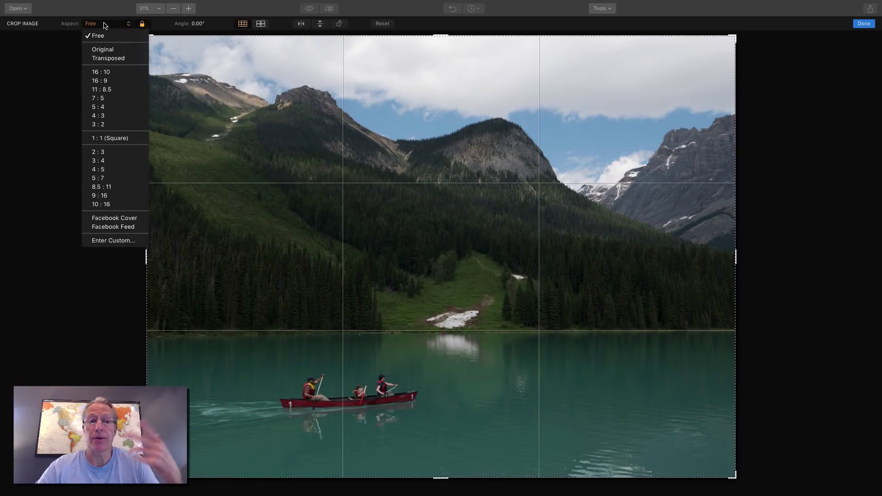
click(123, 138)
drag(358, 223, 373, 222)
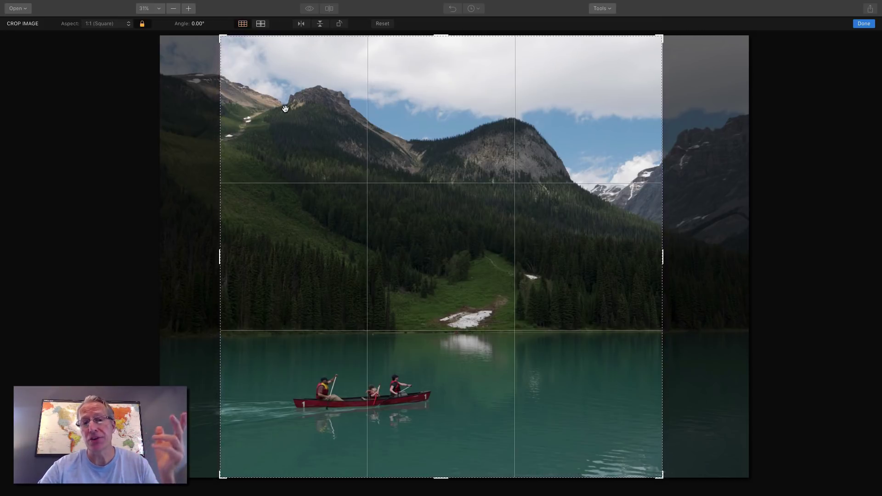
click(387, 23)
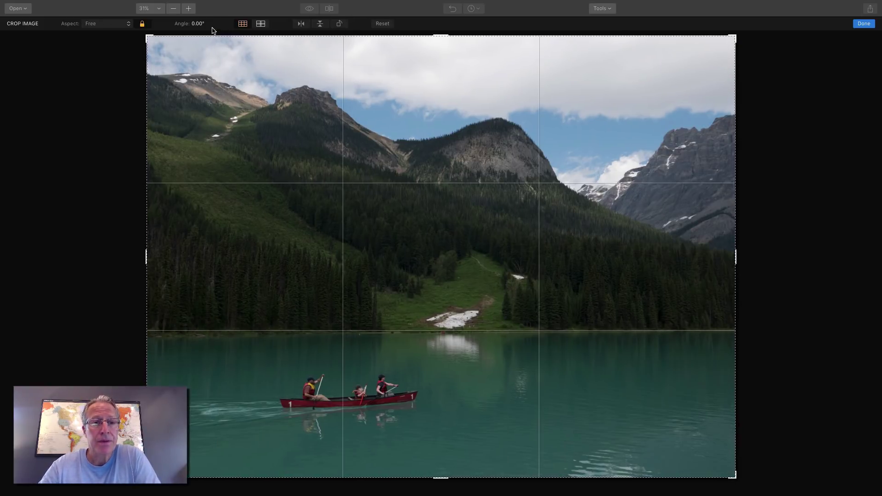
Try rotating the photo within the crop to about -6.77° and about -3.73°, resetting the crop after each rotation
click(198, 24)
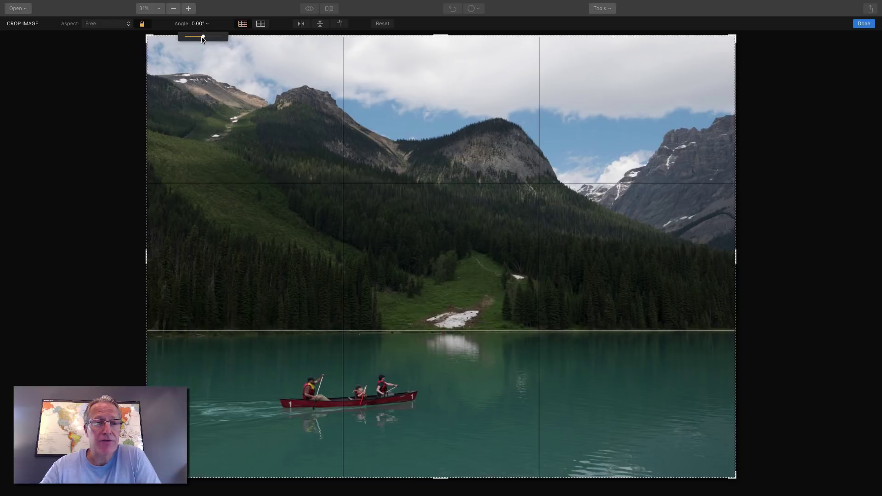
drag(204, 39, 201, 40)
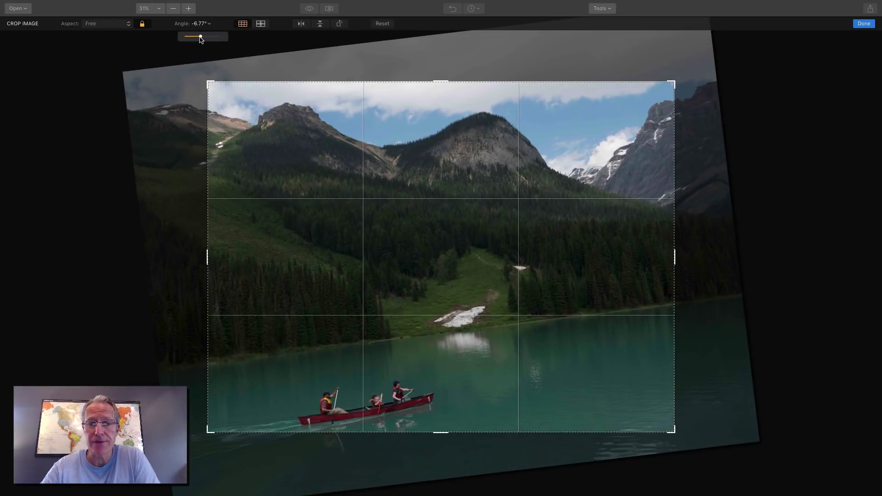
click(383, 24)
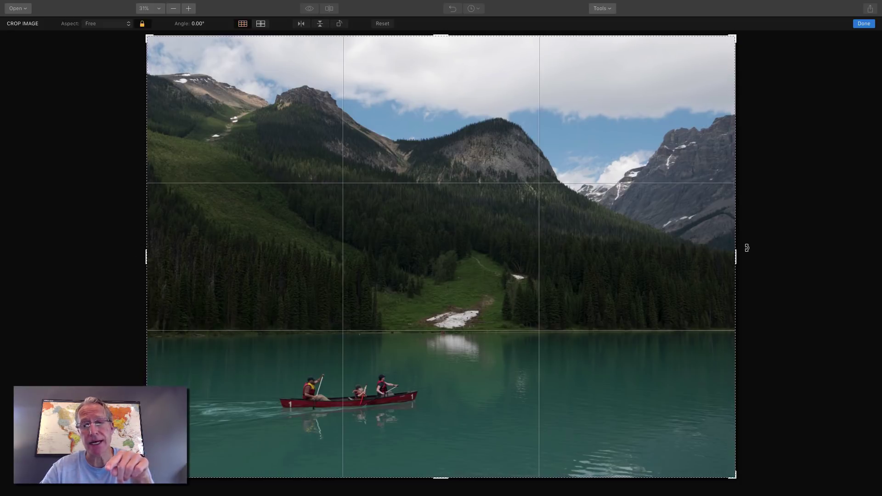
drag(748, 245, 770, 203)
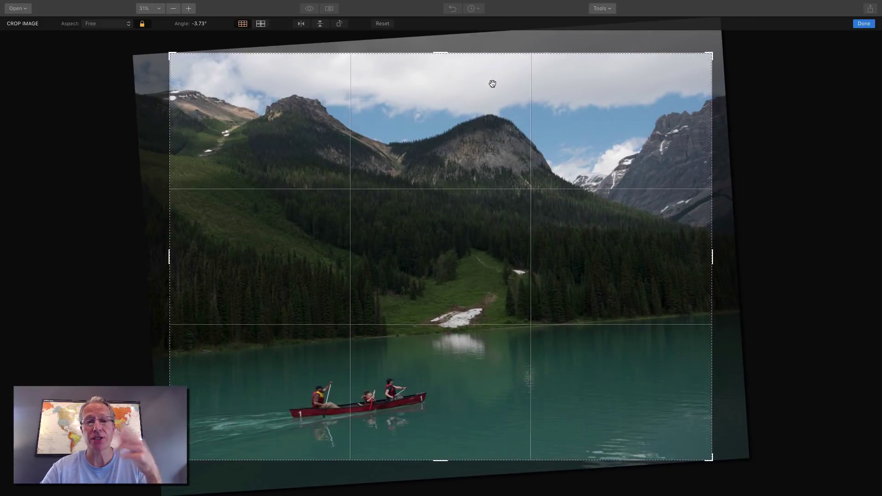
click(380, 26)
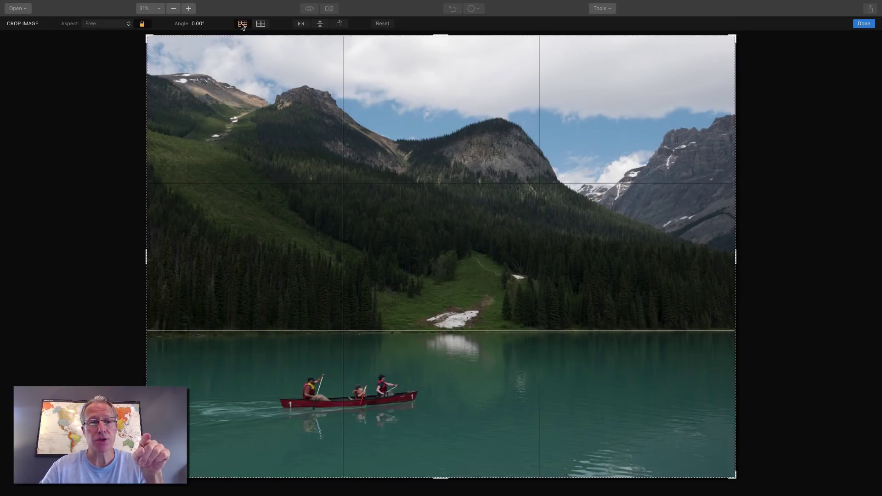
Compare the two crop grid overlays and try a free crop around the lake and tree line, resetting it
click(266, 24)
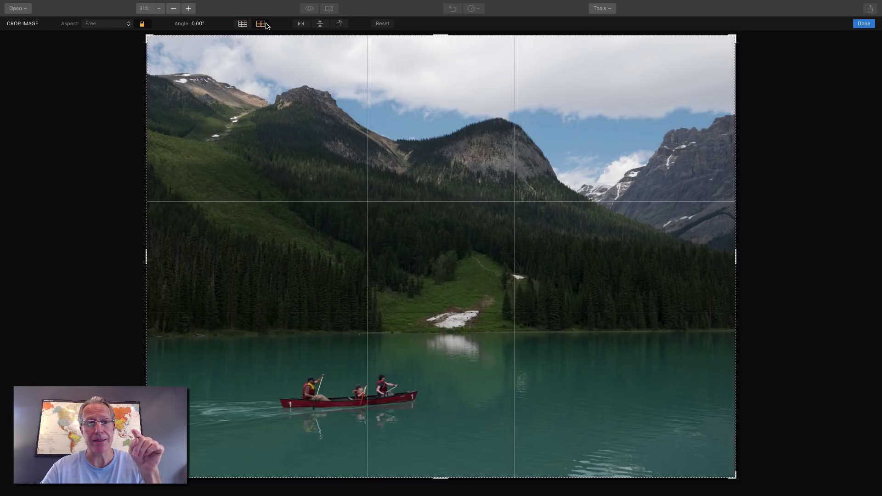
click(242, 25)
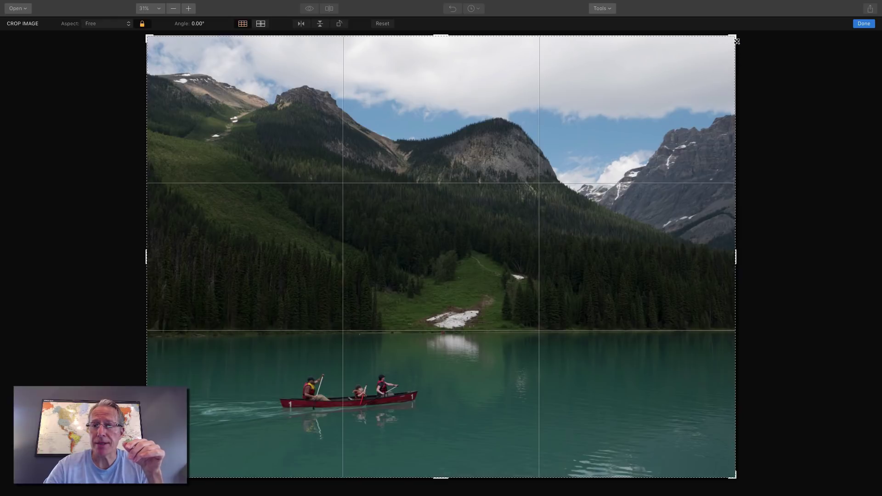
drag(734, 32, 754, 133)
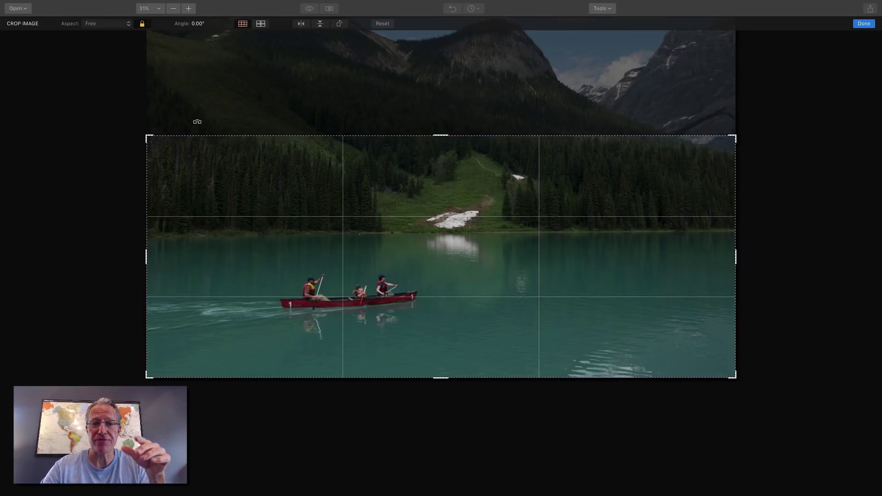
click(381, 24)
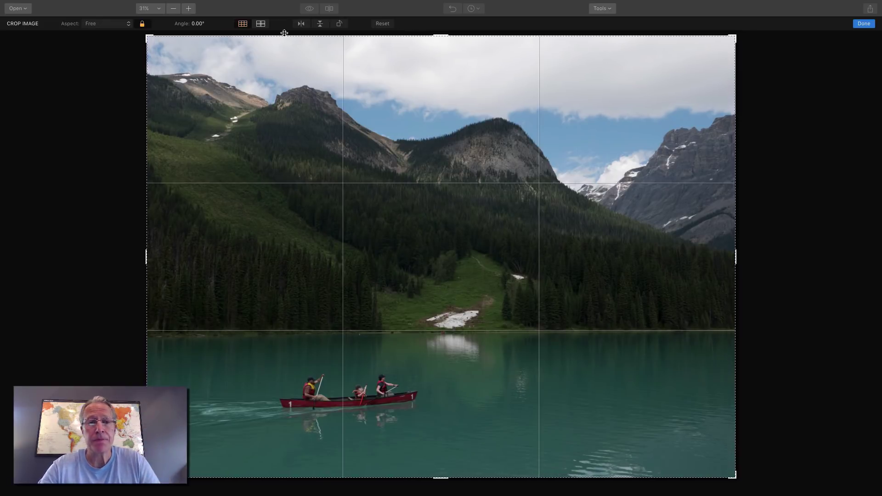
click(262, 24)
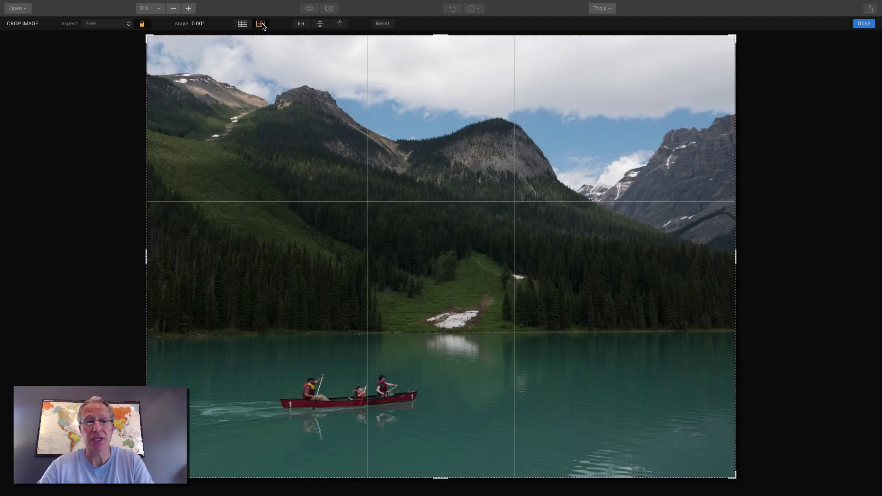
click(245, 24)
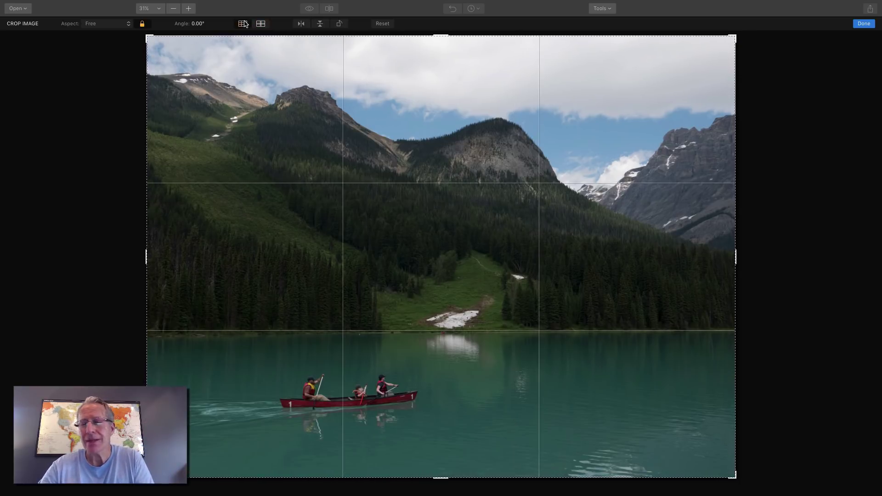
Try flipping the photo horizontally and vertically, and restore its original orientation
click(302, 24)
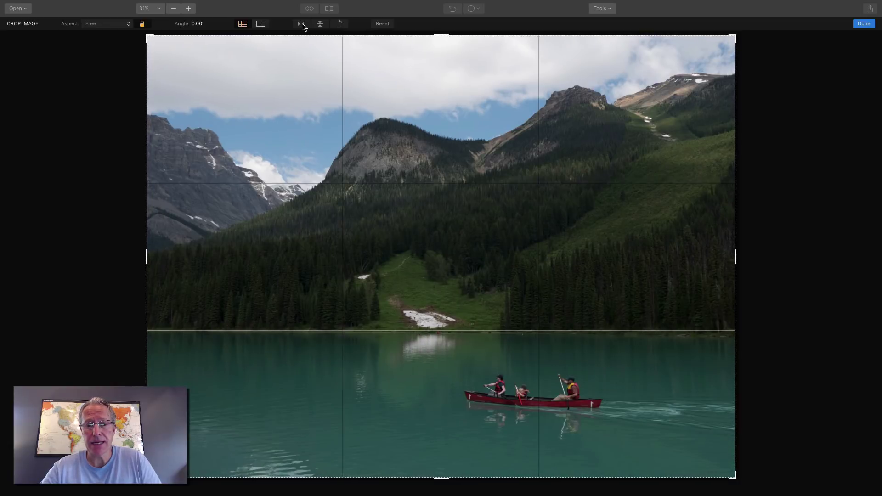
click(303, 25)
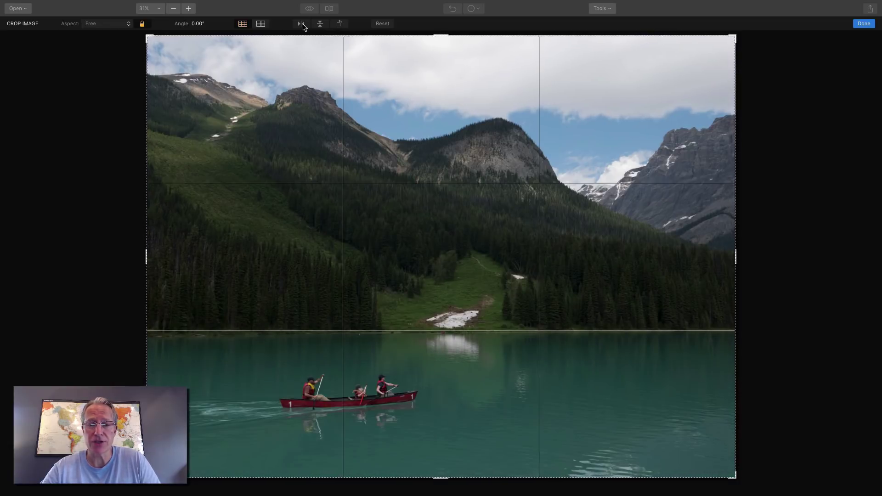
click(302, 24)
click(301, 24)
click(320, 24)
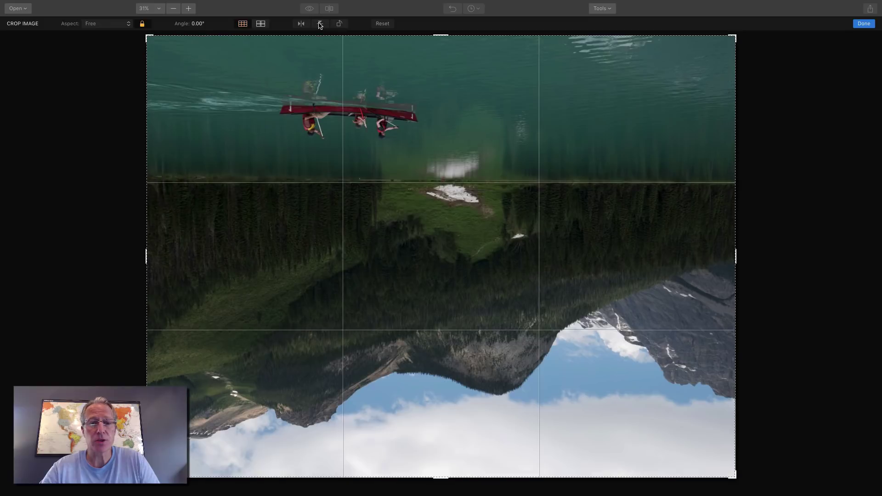
click(320, 25)
click(320, 25)
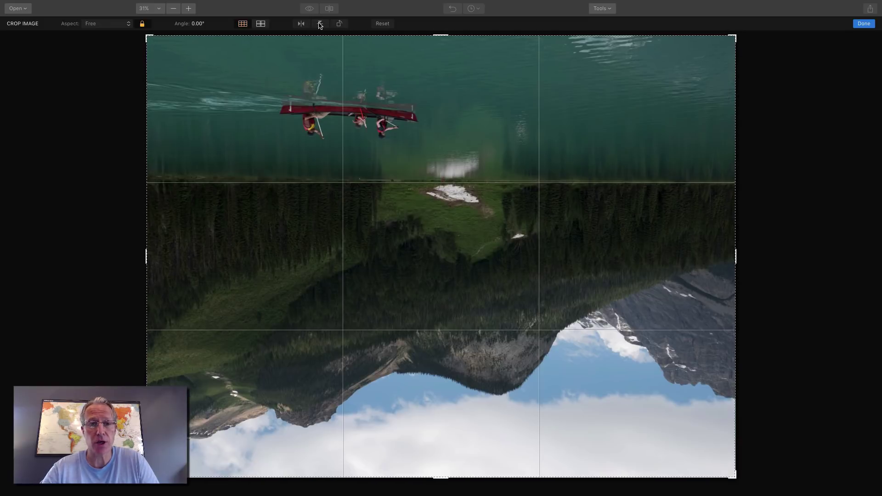
click(301, 25)
click(301, 24)
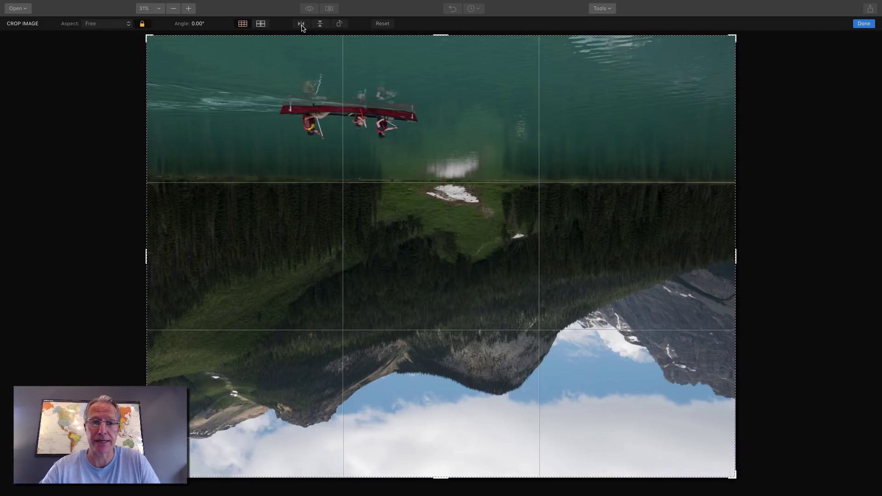
click(320, 24)
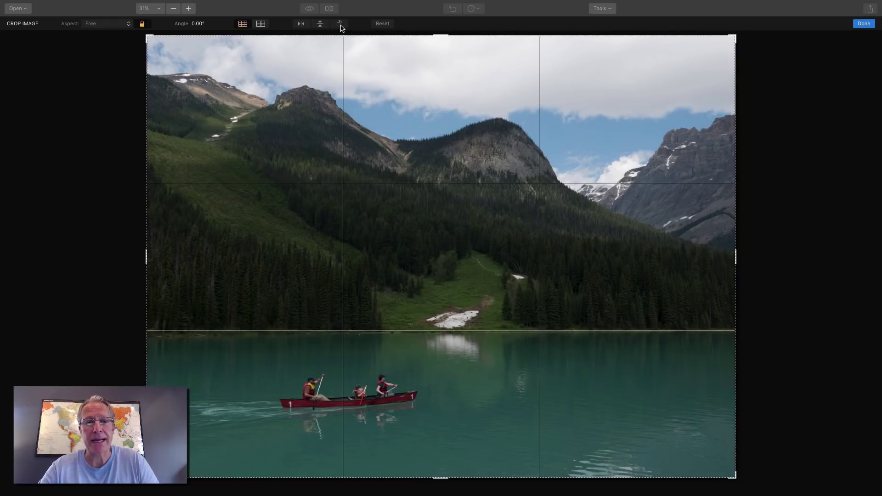
Rotate the photo in 90° turns through a full circle back to upright, and finish cropping
click(339, 23)
click(338, 23)
click(339, 23)
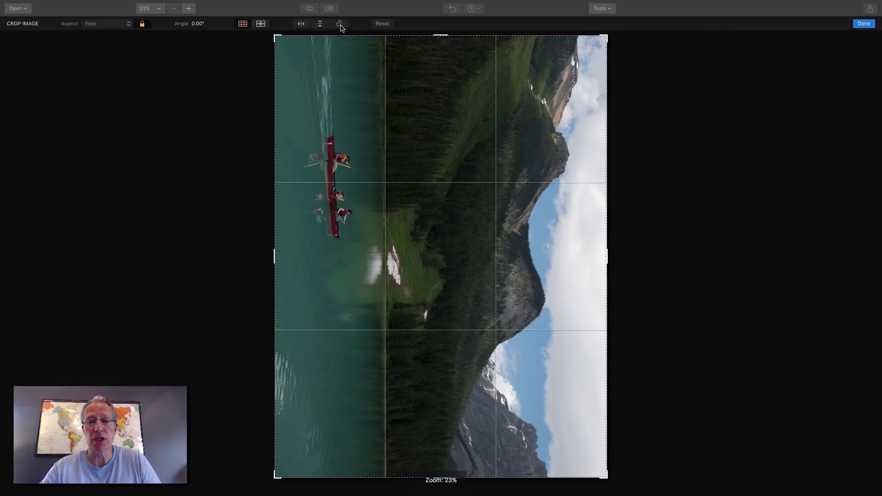
click(340, 24)
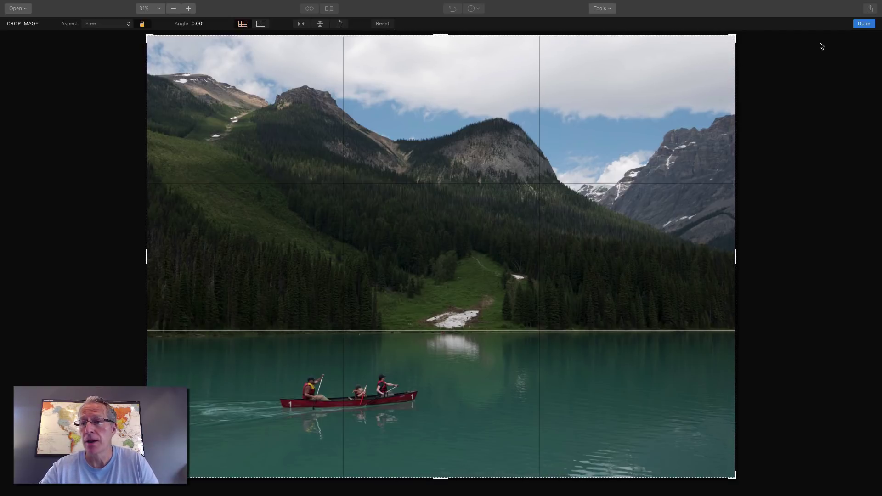
click(862, 23)
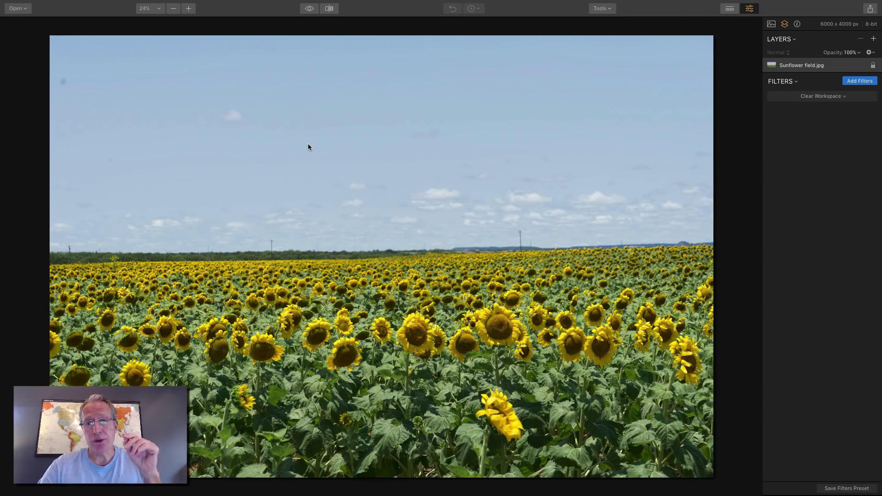
click(605, 10)
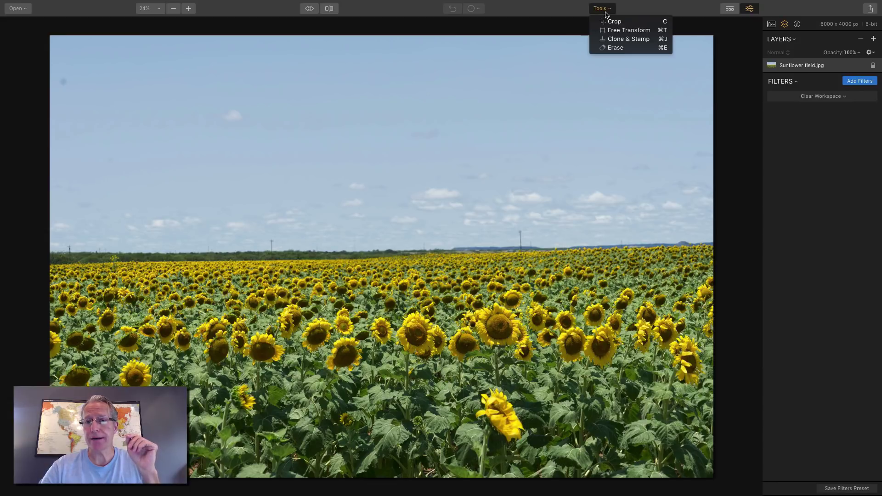
click(605, 12)
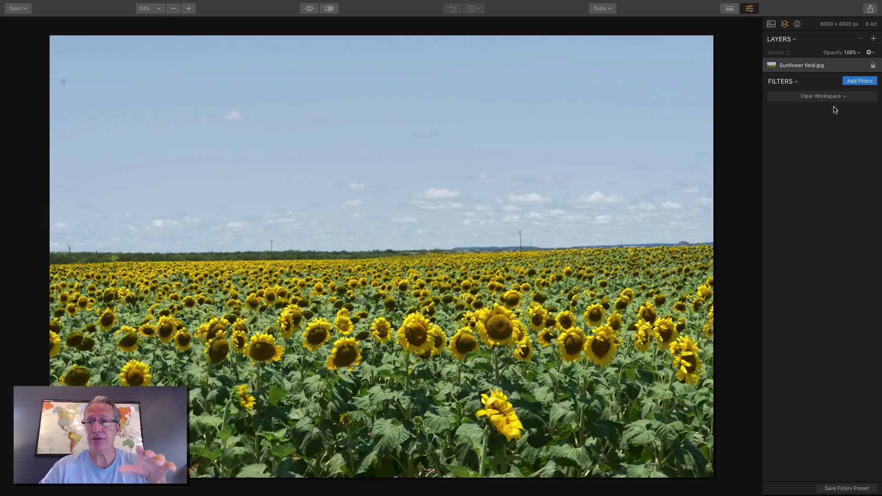
Add sunset-sky-9.jpg from the Clouds and skies folder as a new image layer over the sunflower field photo
click(873, 39)
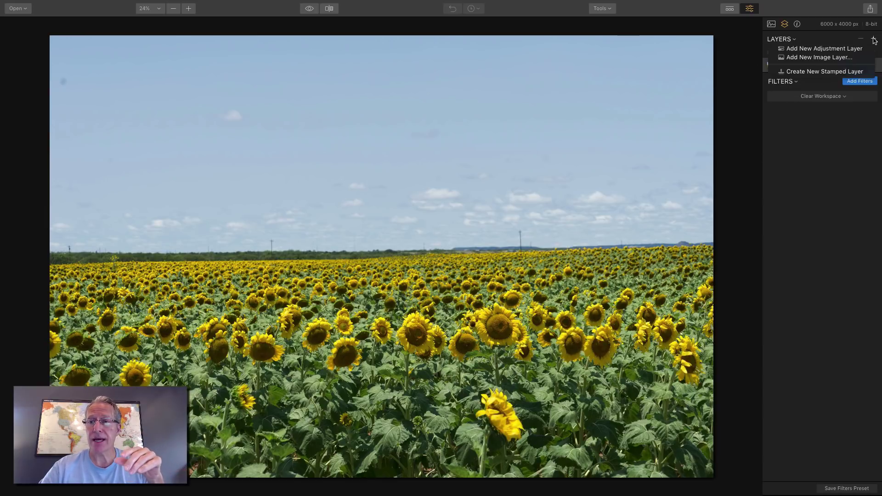
click(817, 58)
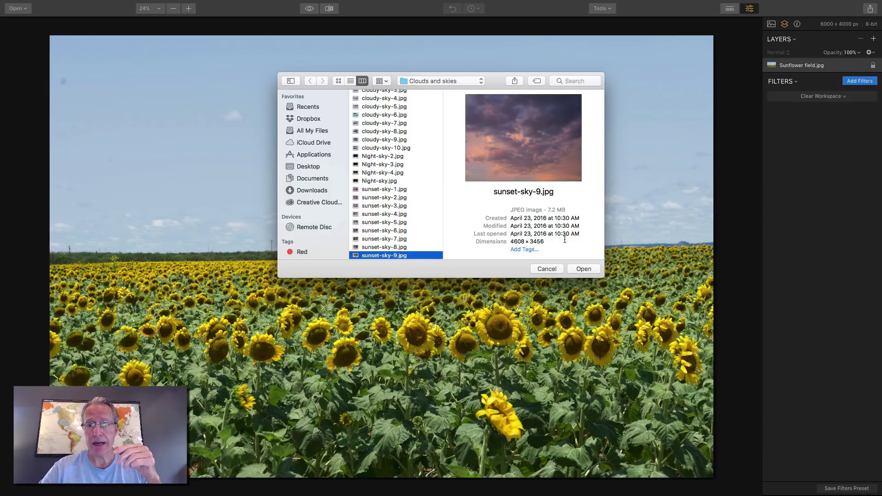
click(581, 269)
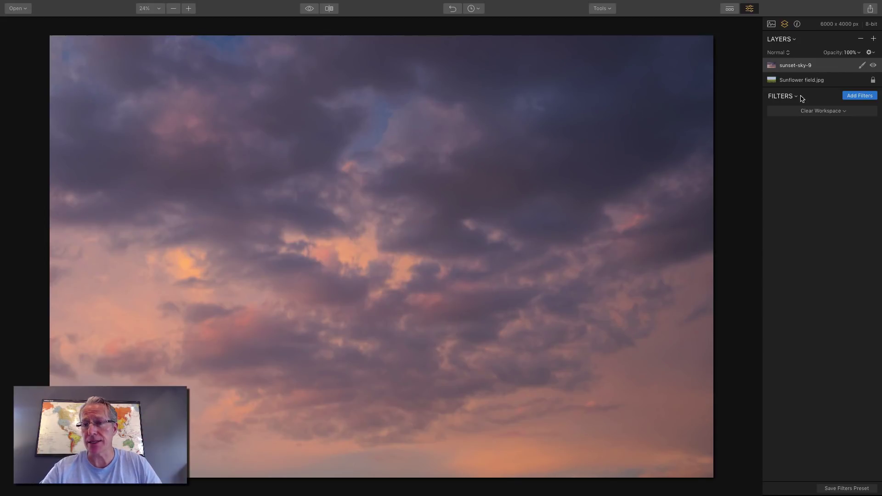
Apply a gradient mask to the sunset-sky-9 layer, fading it out along the sunflower field's horizon
click(861, 65)
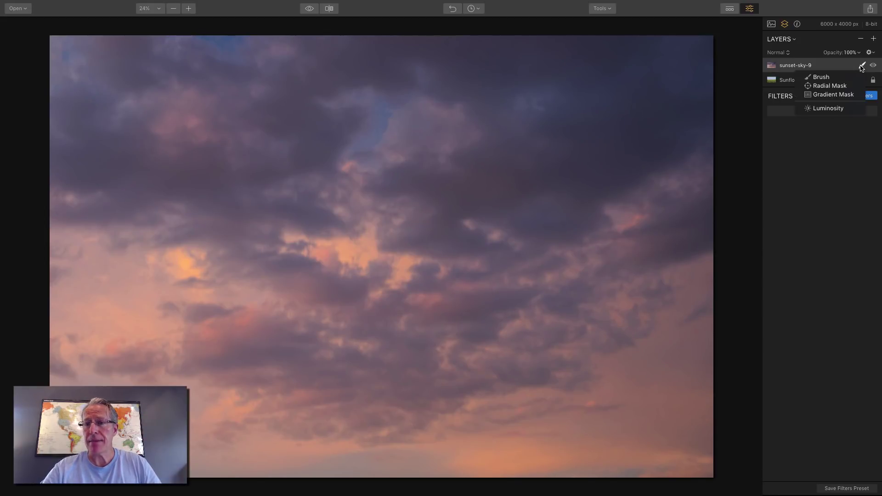
click(832, 94)
drag(390, 154, 390, 251)
drag(398, 78, 440, 245)
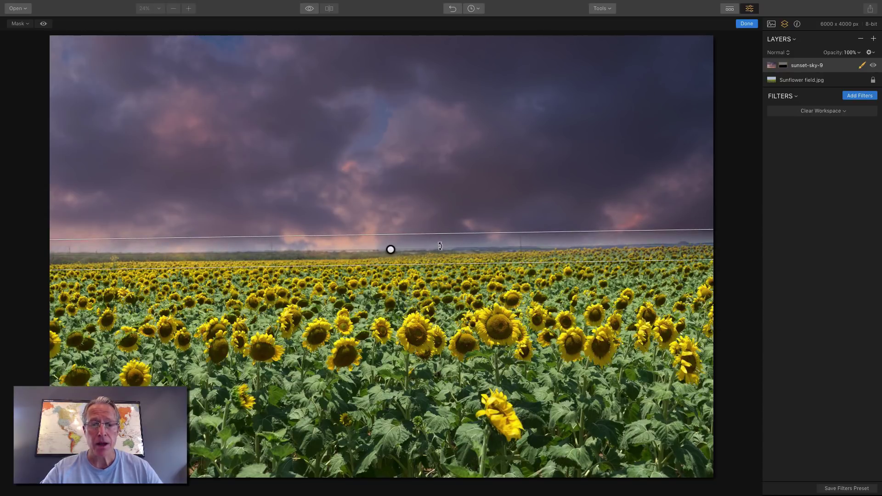
click(747, 23)
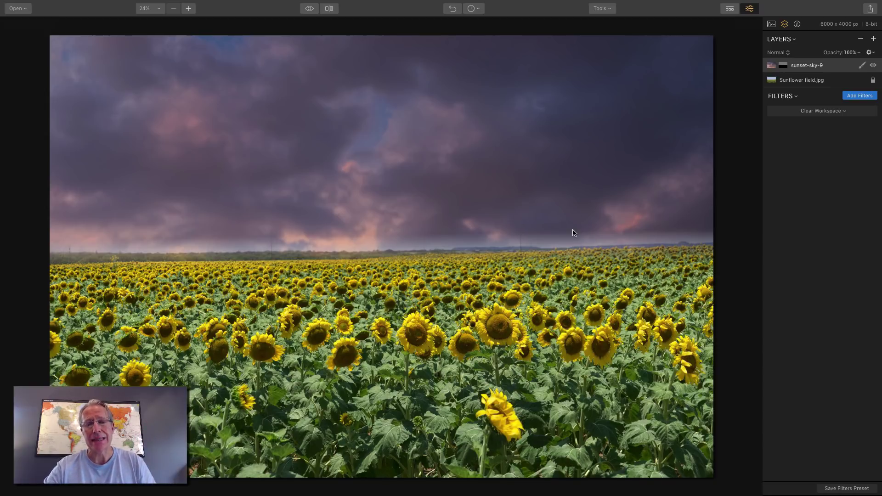
Free Transform the sunset sky layer, squeezing its height from the lower edge up to the horizon, to about 2000 px
click(607, 10)
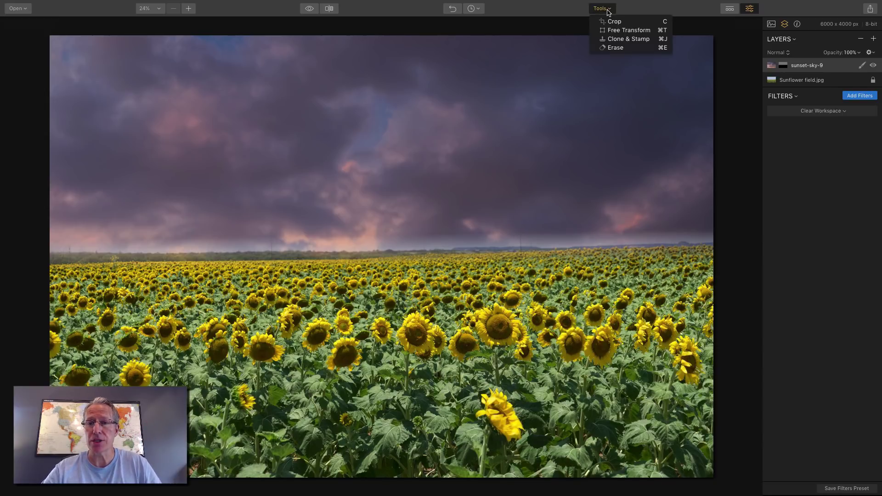
click(616, 31)
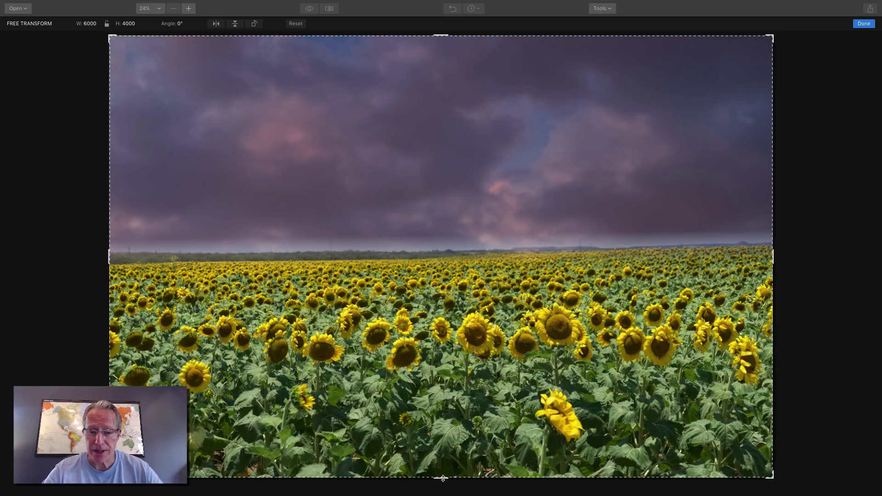
drag(442, 479, 425, 257)
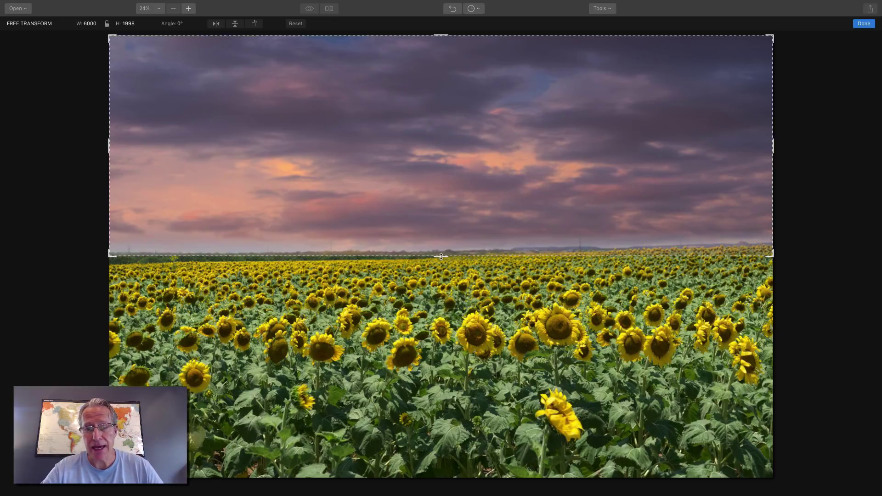
mouse_move(441, 256)
mouse_down()
mouse_move(442, 428)
mouse_move(435, 312)
mouse_move(443, 256)
mouse_up()
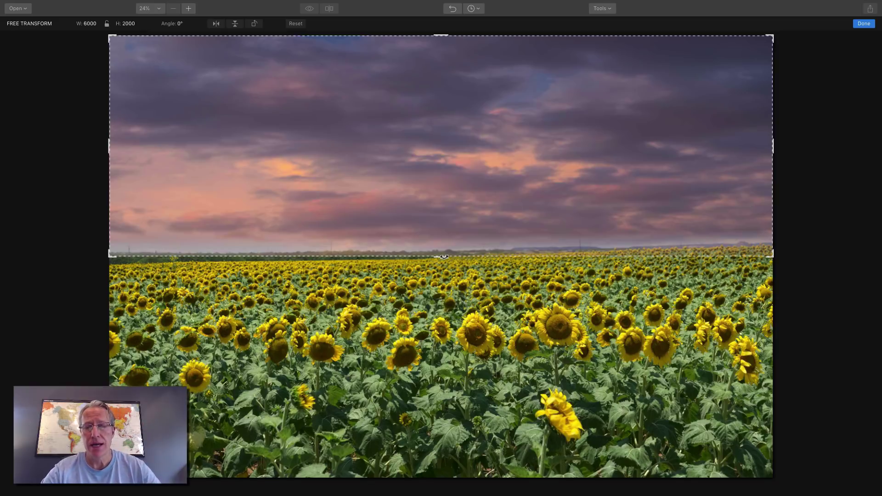
mouse_move(444, 257)
mouse_down()
mouse_move(429, 476)
mouse_move(453, 259)
mouse_up()
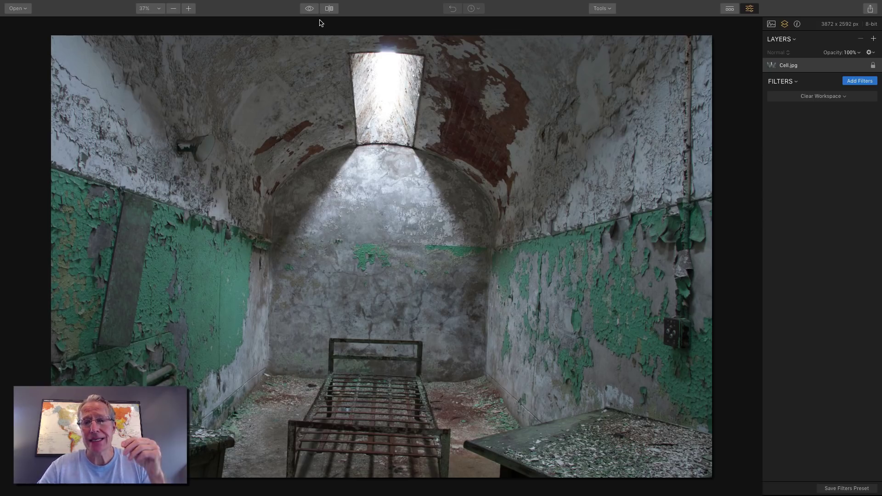
Erase the small green paint specks on the cell's back wall using the Erase tool at brush size 20
click(600, 9)
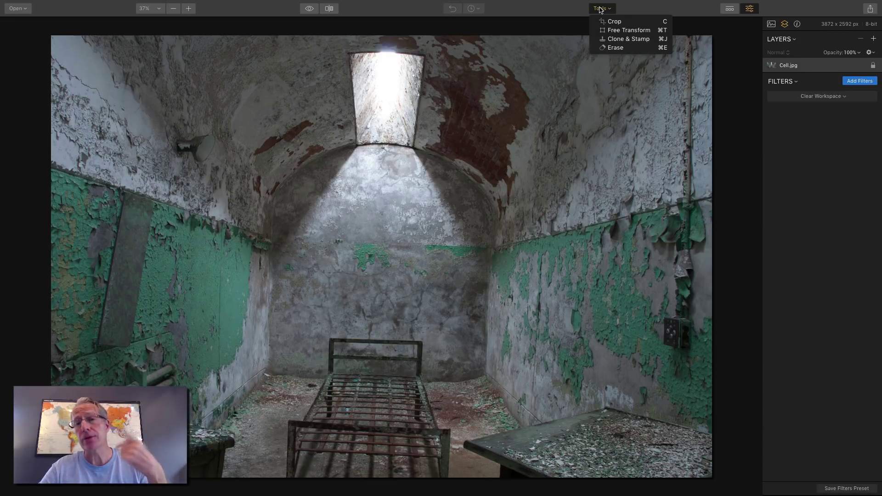
click(600, 9)
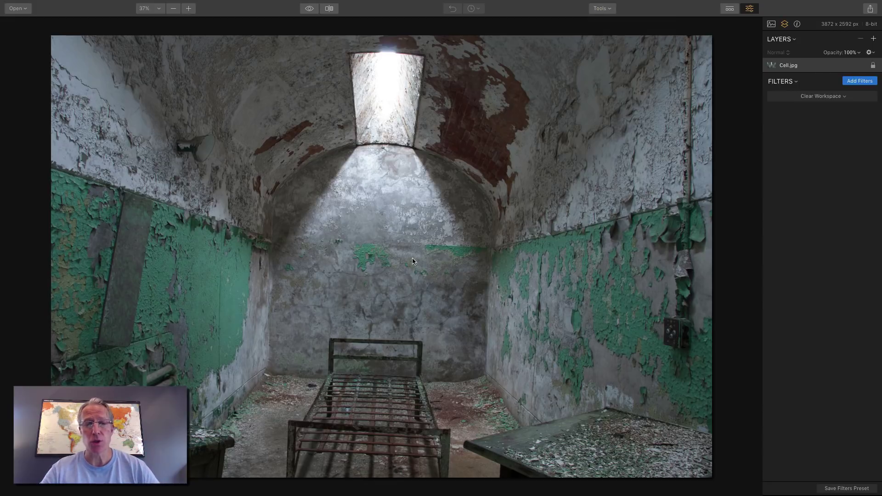
click(605, 9)
click(611, 48)
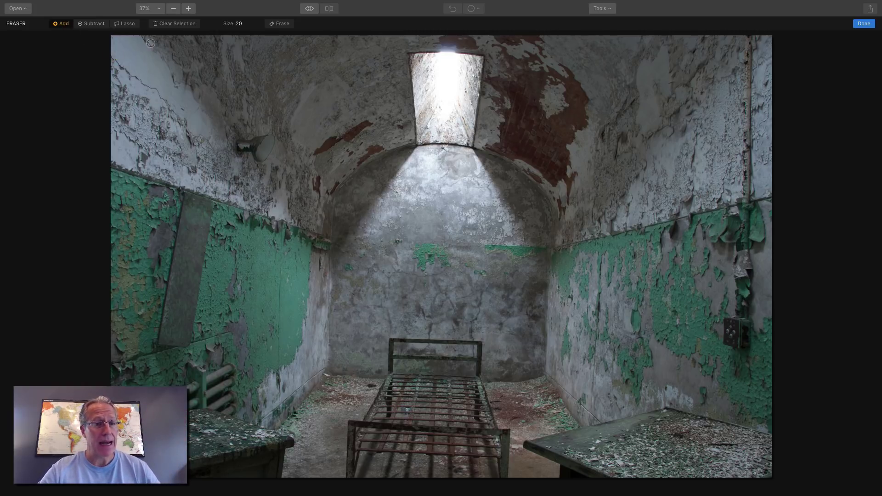
click(238, 23)
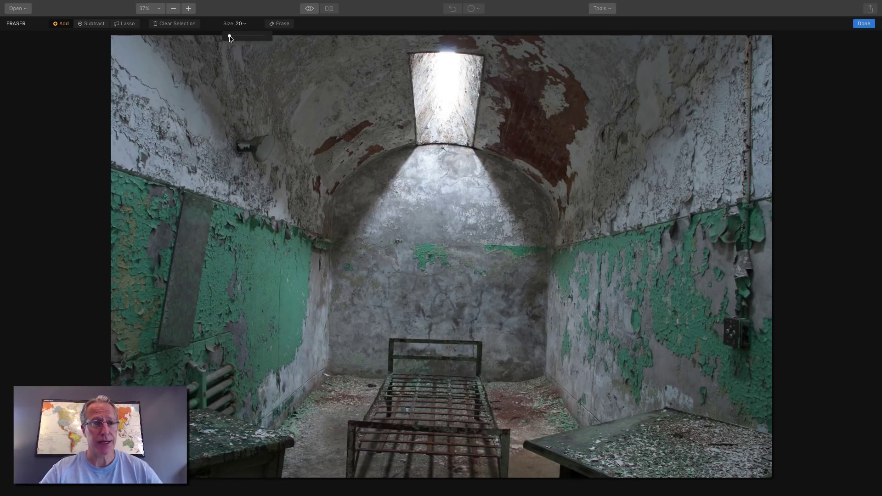
mouse_move(231, 36)
mouse_down()
mouse_move(249, 37)
mouse_move(224, 37)
mouse_up()
click(239, 24)
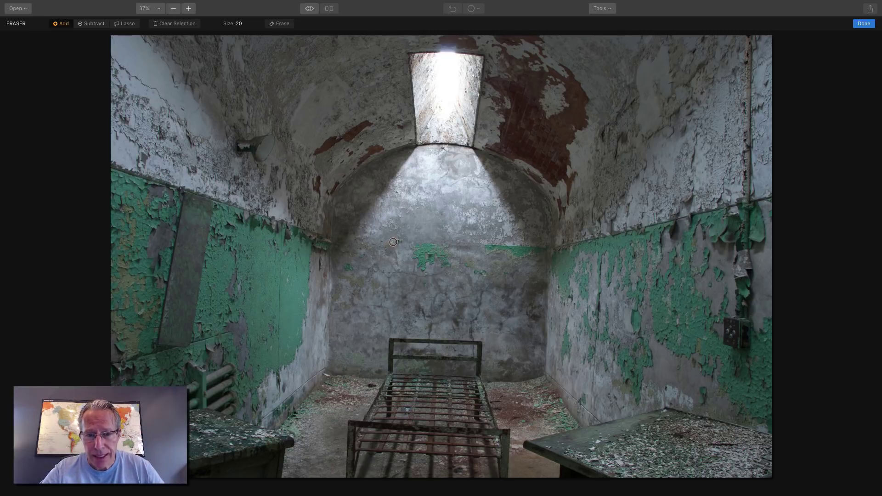
drag(395, 241, 399, 241)
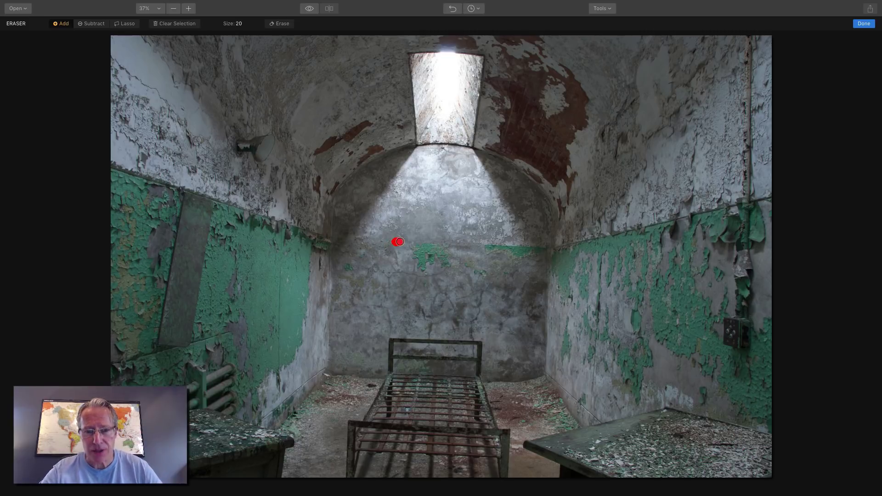
click(280, 24)
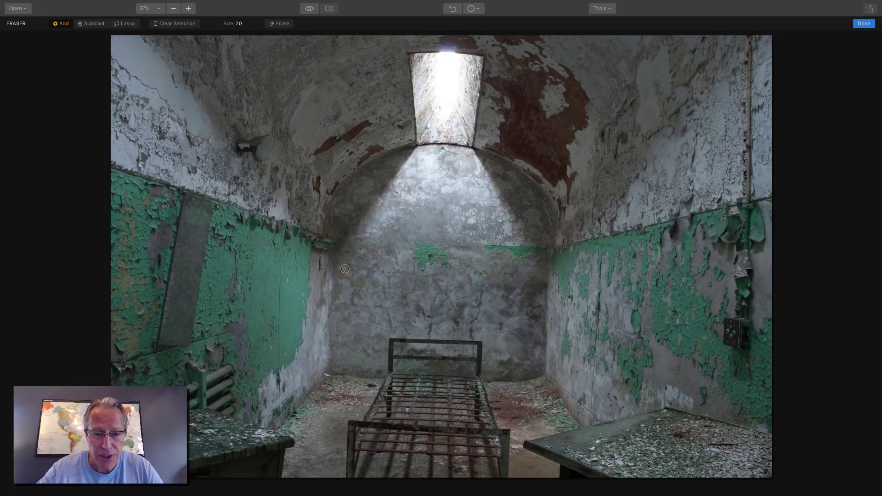
drag(345, 269, 365, 254)
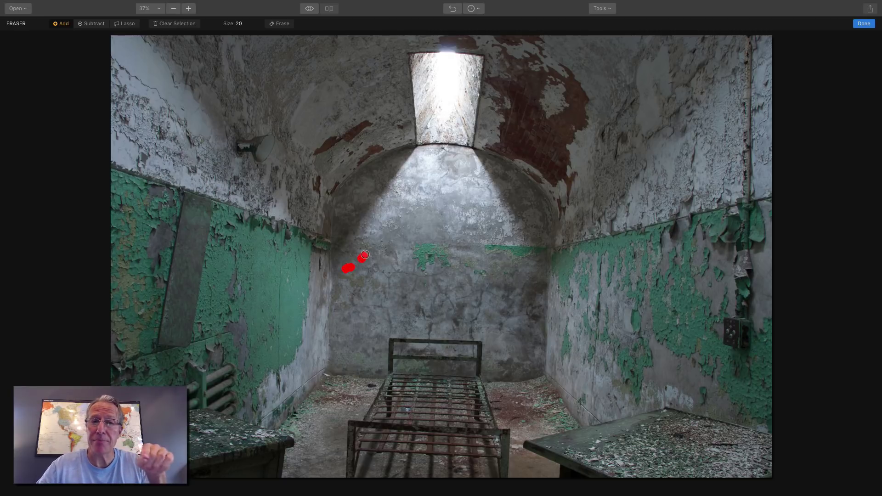
click(284, 24)
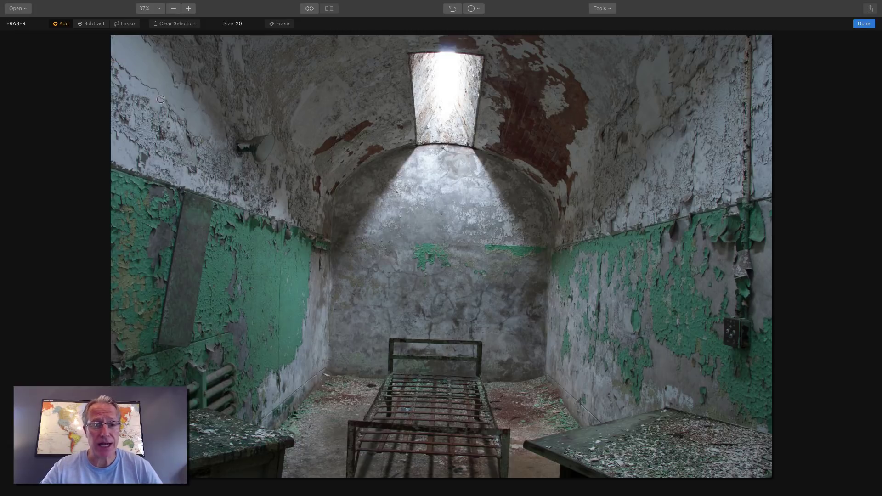
Try painting an erase selection across the cell's ceiling and subtracting both ends and a middle section from it
mouse_move(193, 105)
mouse_down()
mouse_move(332, 79)
mouse_move(333, 105)
mouse_up()
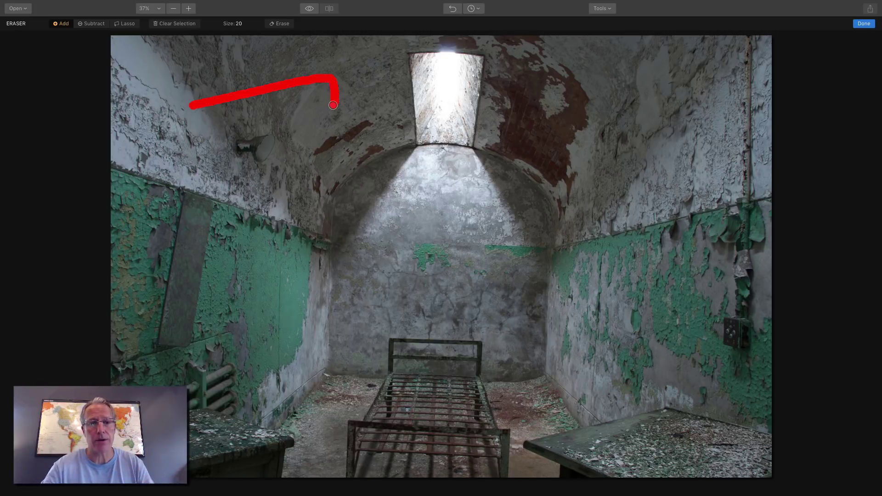
click(92, 25)
mouse_move(188, 103)
mouse_down()
mouse_move(228, 103)
mouse_move(203, 101)
mouse_move(231, 100)
mouse_up()
mouse_move(320, 81)
mouse_down()
mouse_move(331, 76)
mouse_move(328, 102)
mouse_move(341, 95)
mouse_up()
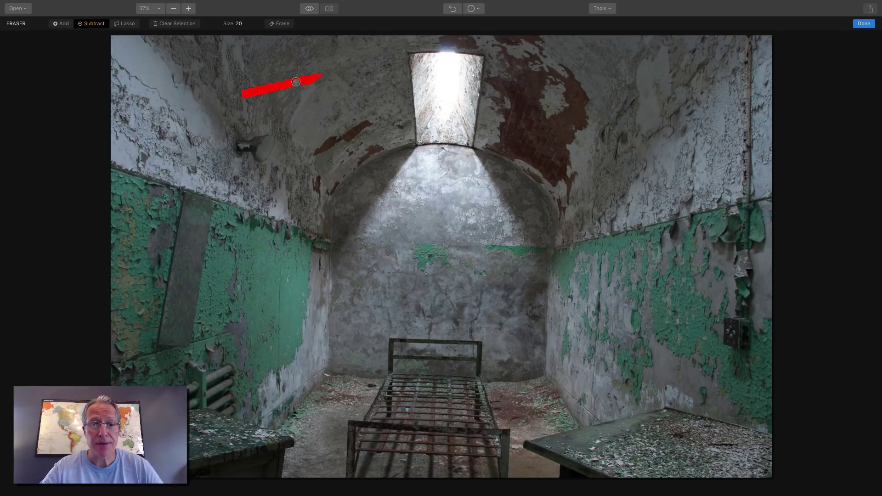
mouse_move(296, 82)
mouse_down()
mouse_move(283, 87)
mouse_move(287, 75)
mouse_move(281, 87)
mouse_up()
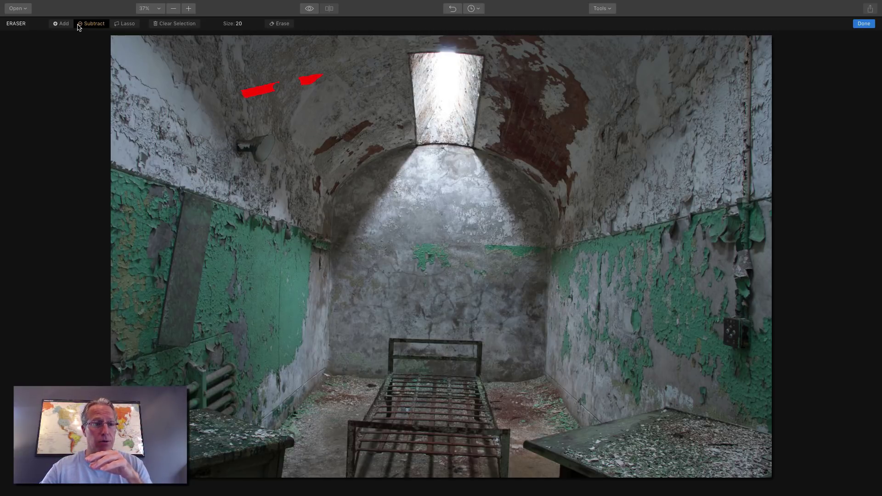
Try adding two separate strokes to the erase selection on the ceiling, and clear the whole selection
click(61, 23)
drag(198, 96, 198, 131)
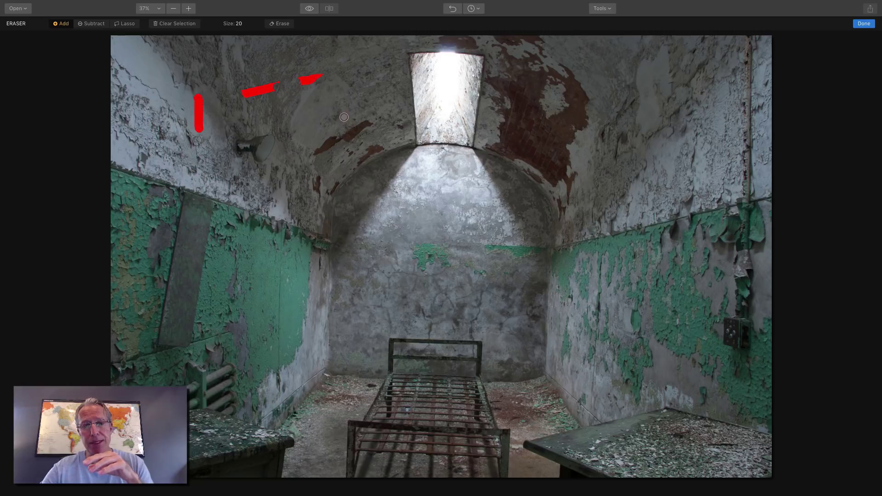
drag(344, 118, 353, 105)
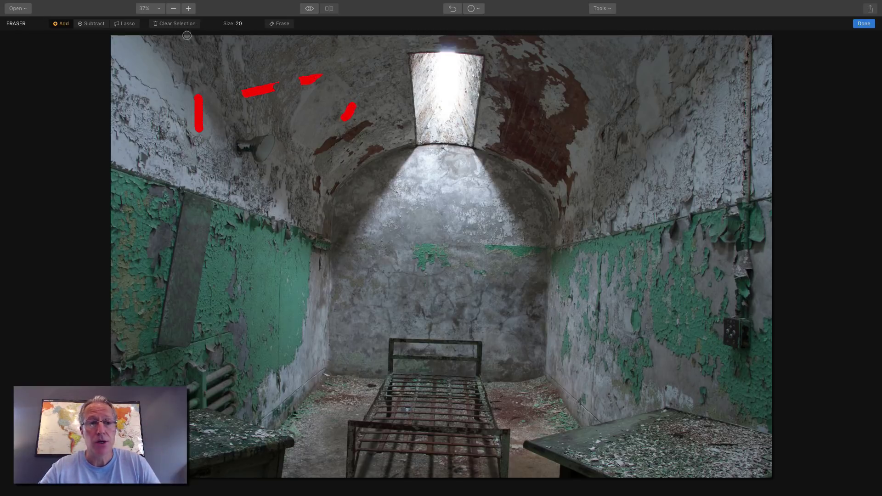
click(172, 24)
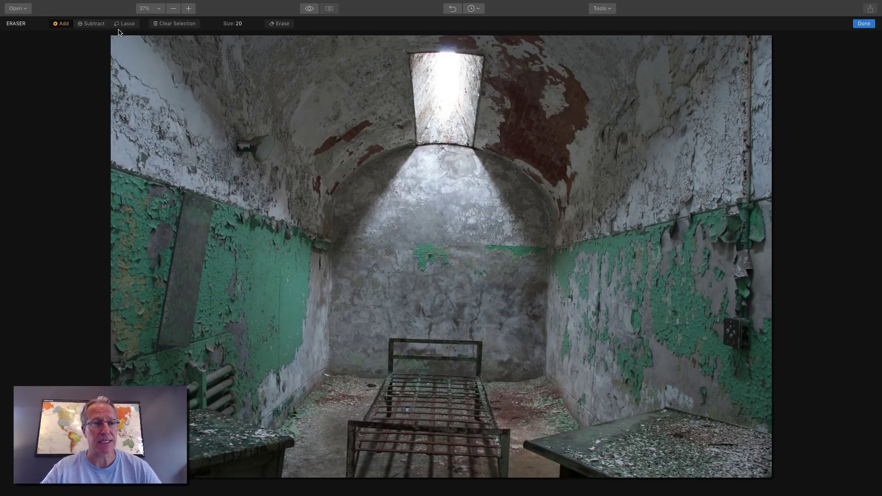
Try adding a horizontal selection stroke on the upper wall, subtract both its ends, and clear the selection
drag(200, 92, 268, 91)
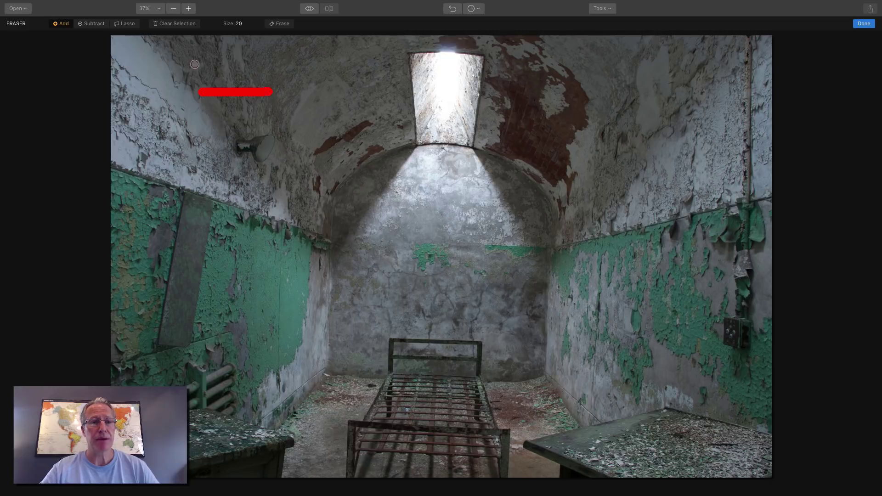
click(87, 27)
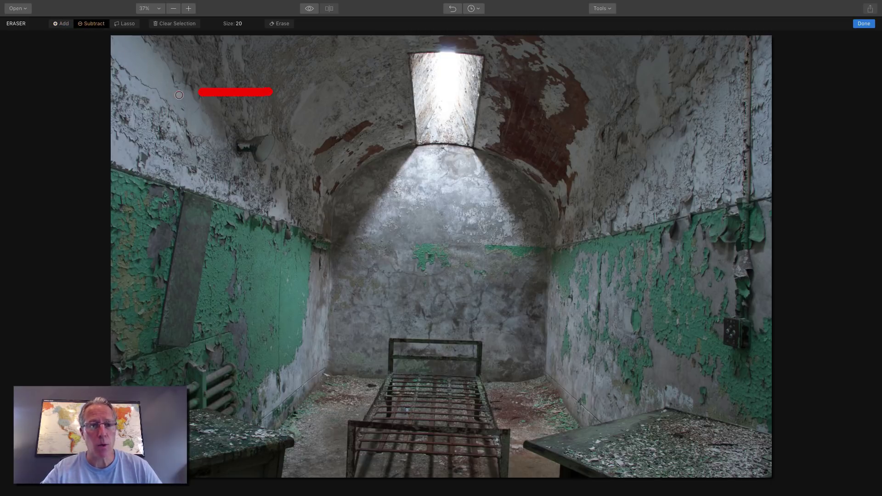
mouse_move(201, 92)
mouse_down()
mouse_move(206, 84)
mouse_move(209, 97)
mouse_up()
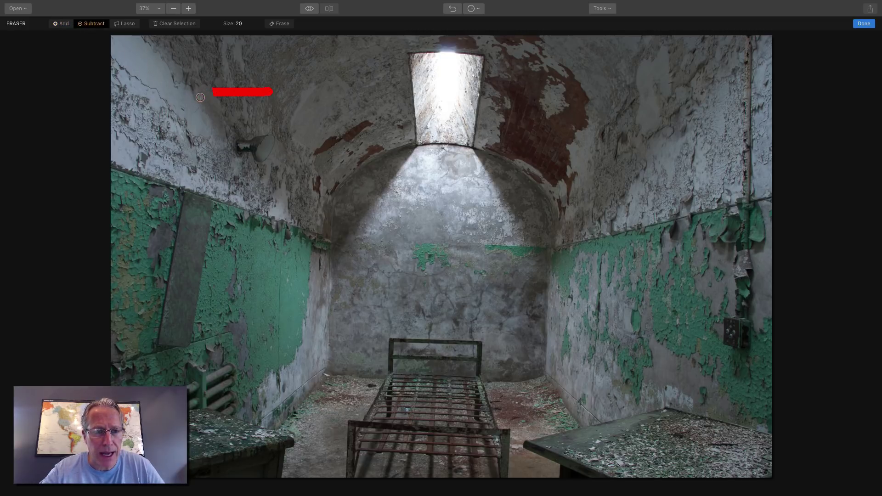
drag(264, 92, 271, 96)
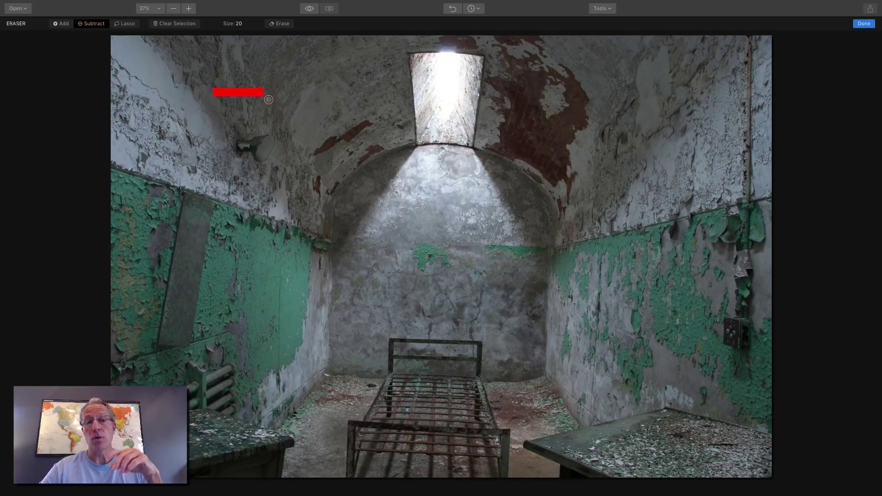
click(182, 23)
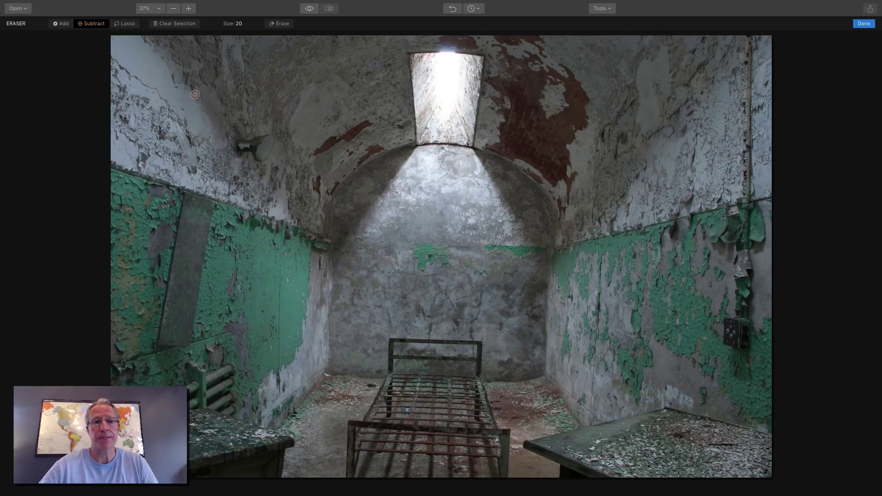
Lasso the electrical box on the cell's right wall, erase it, and compare the result with the original photo
click(121, 25)
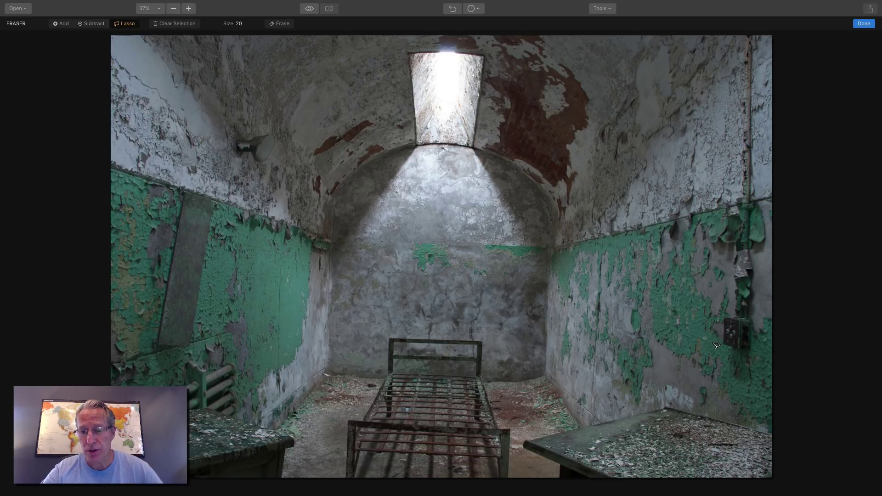
drag(716, 348, 717, 308)
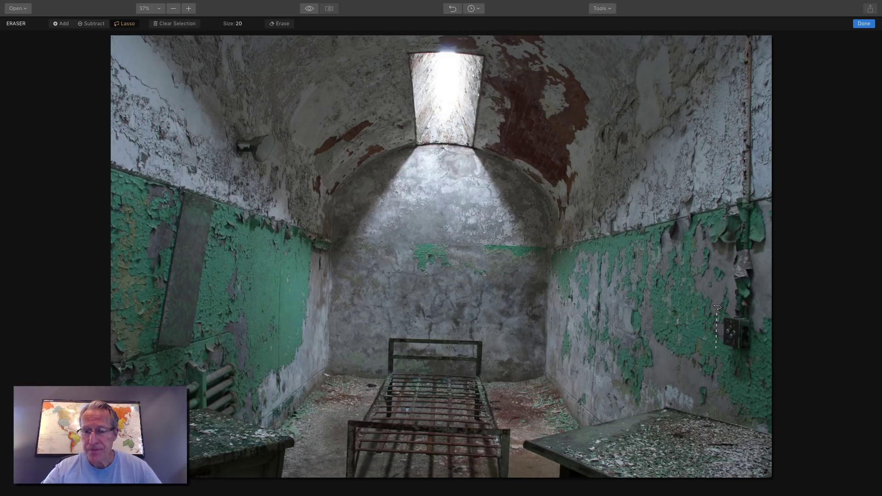
mouse_move(717, 307)
mouse_down()
mouse_move(758, 314)
mouse_move(755, 353)
mouse_move(715, 348)
mouse_up()
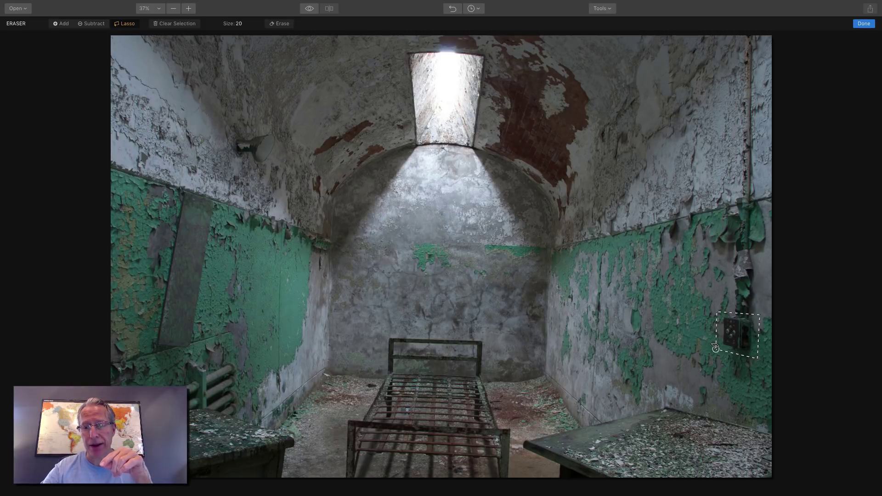
drag(715, 347, 715, 348)
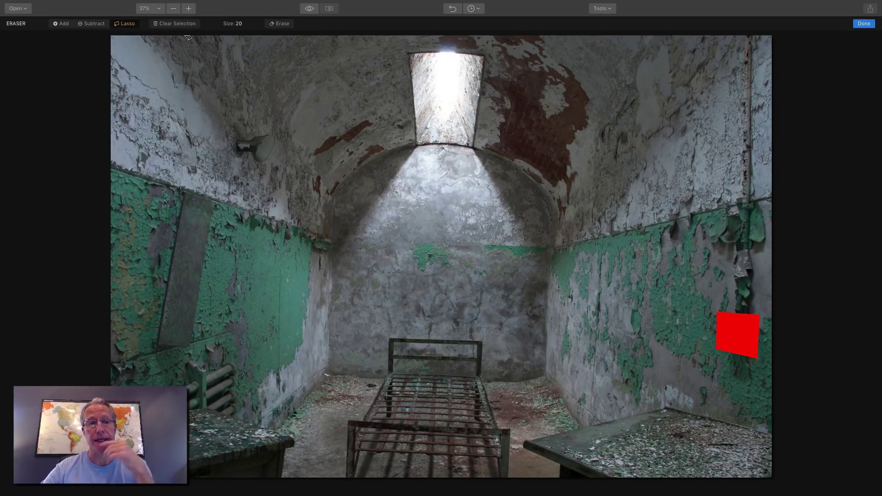
click(289, 26)
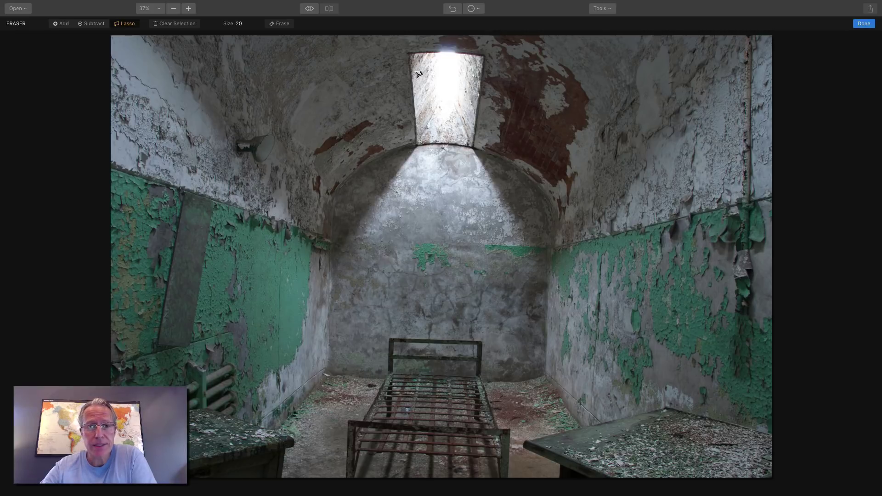
click(309, 9)
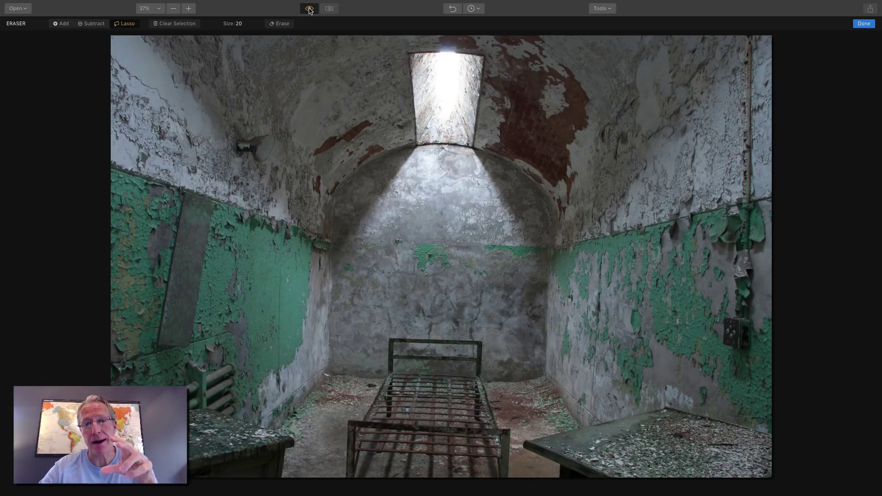
click(309, 9)
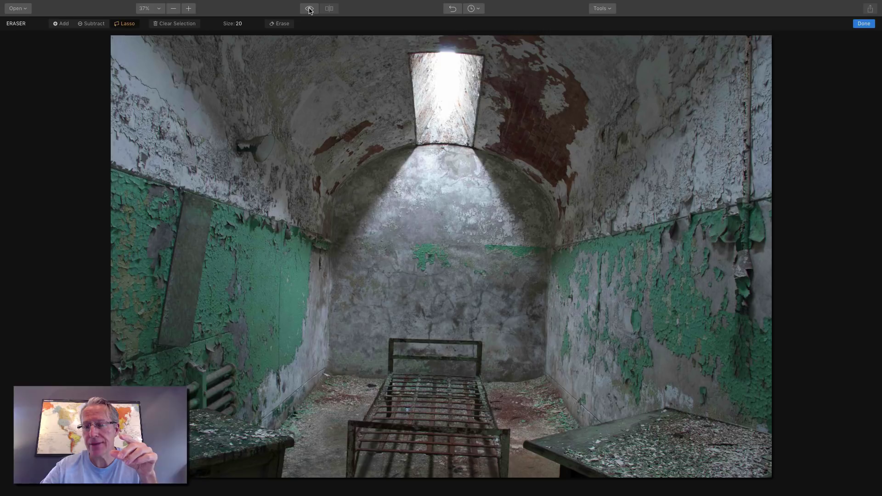
Compare the erased electrical box area on the right wall with the original photo several times
click(310, 10)
click(310, 9)
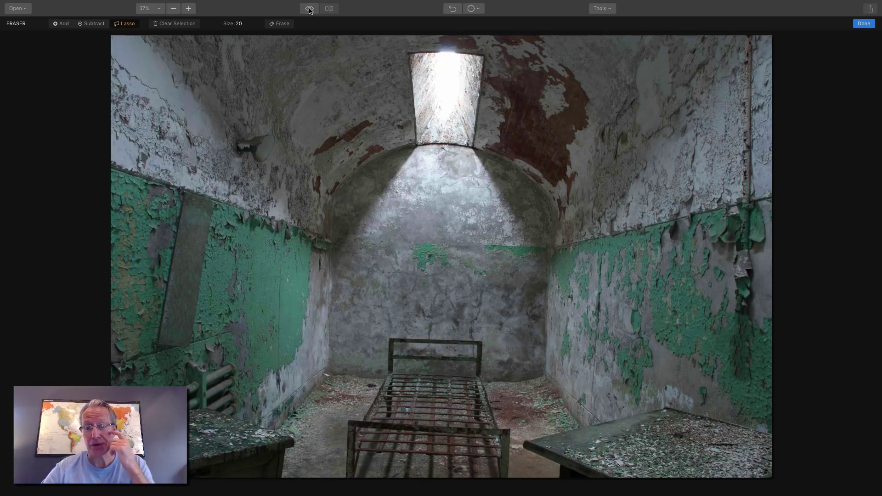
click(310, 9)
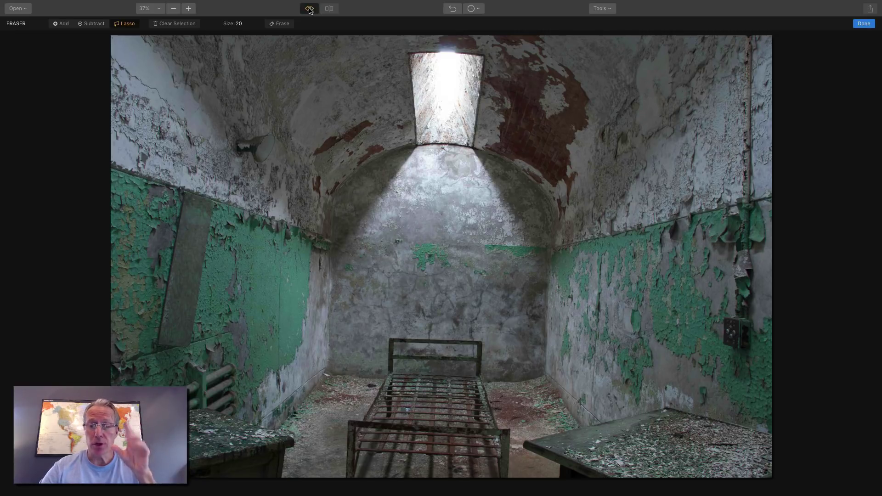
click(309, 9)
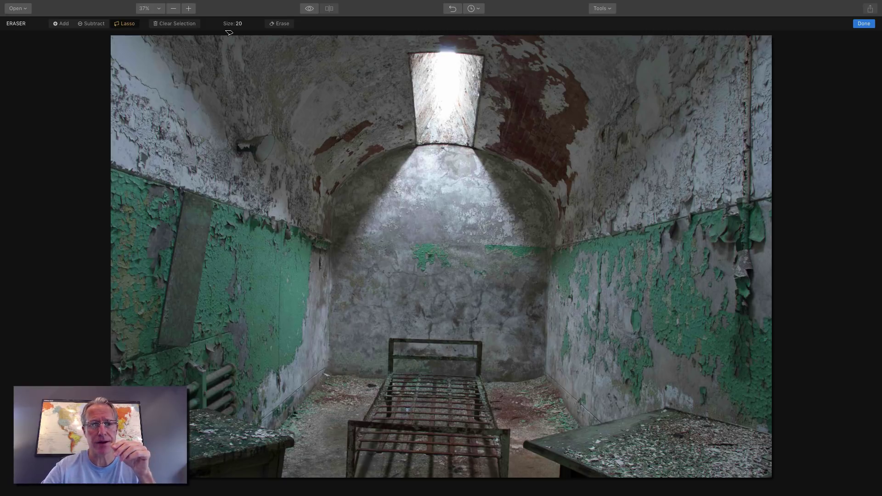
click(309, 10)
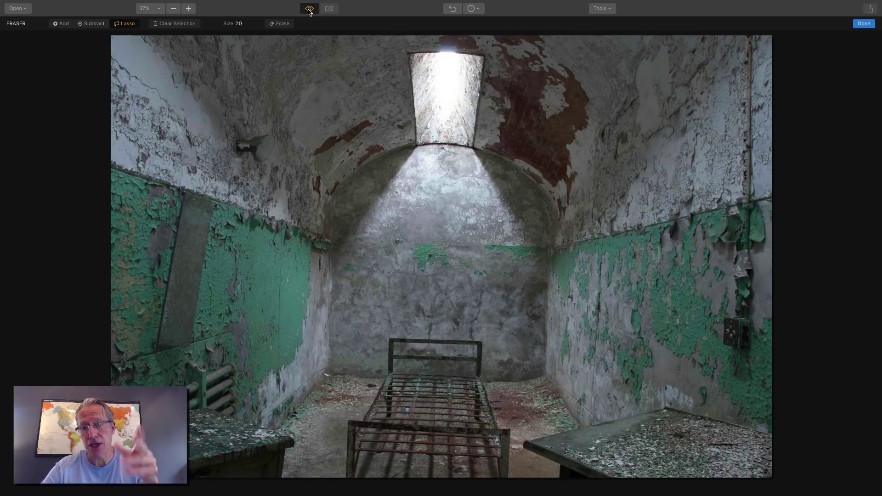
click(308, 10)
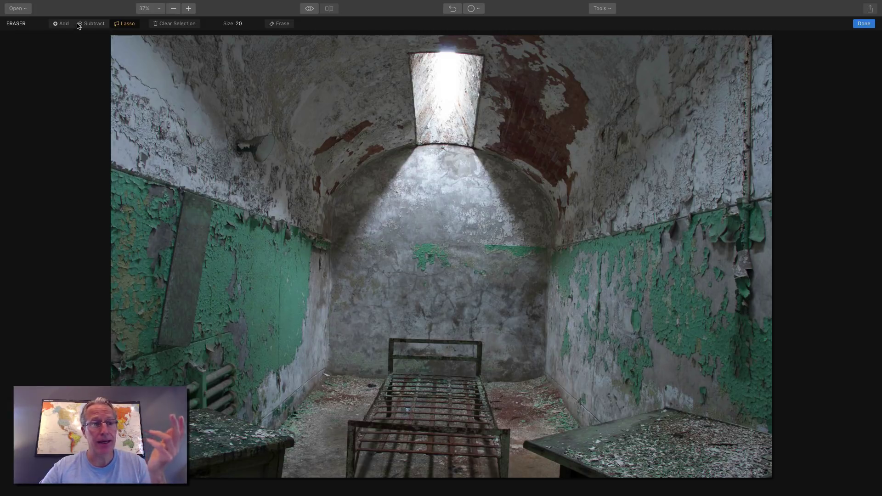
Paint an erase selection over the small green paint spot above the right table, erase it, and finish the Erase tool
click(60, 23)
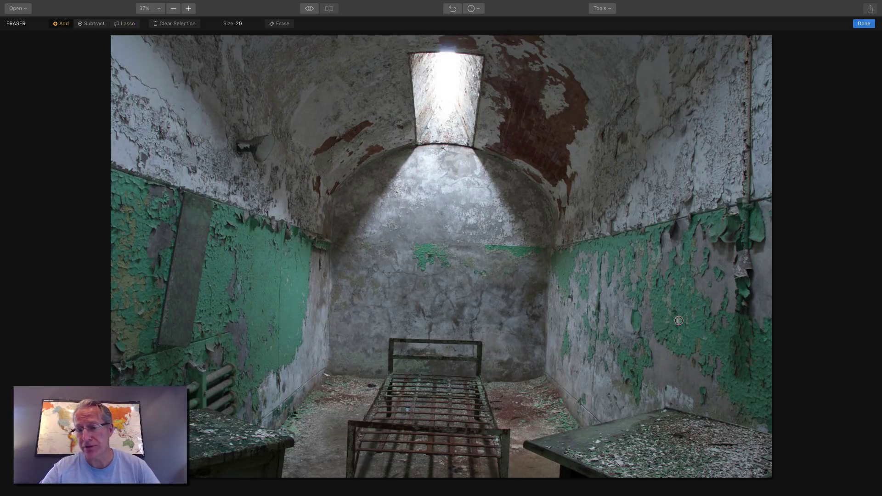
mouse_move(699, 386)
mouse_down()
mouse_move(702, 403)
mouse_move(704, 391)
mouse_up()
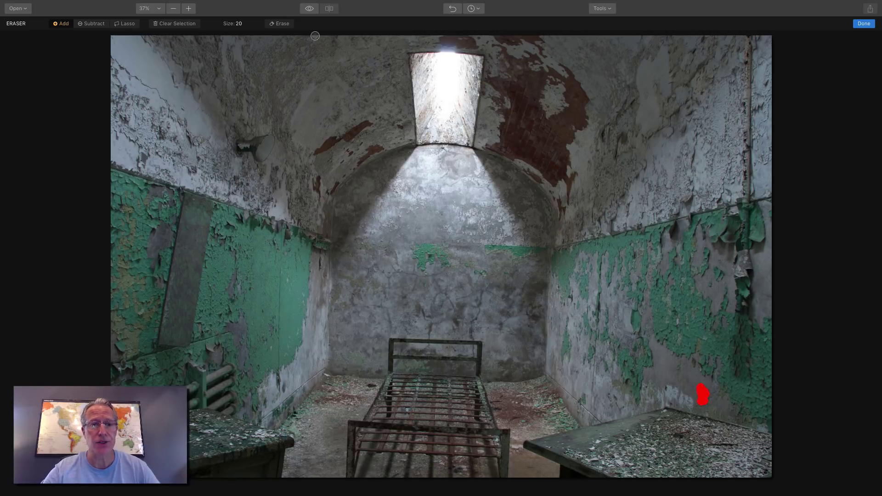
click(285, 24)
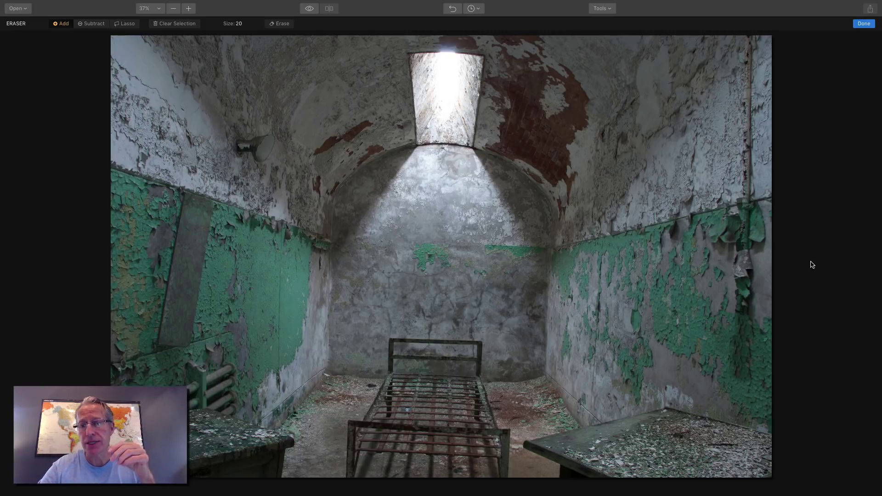
click(863, 25)
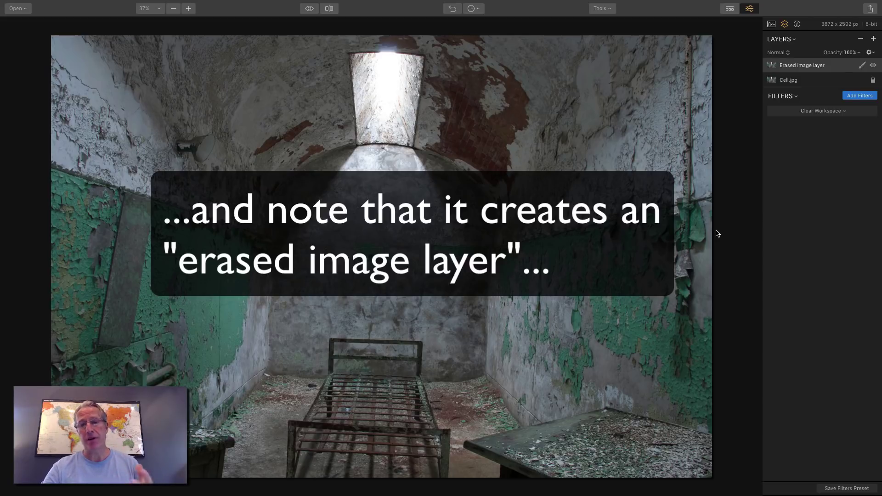
Use Clone & Stamp at brush size 98 to cover the right wall's cable and pipe up to the ceiling with wall sampled beside them
click(605, 9)
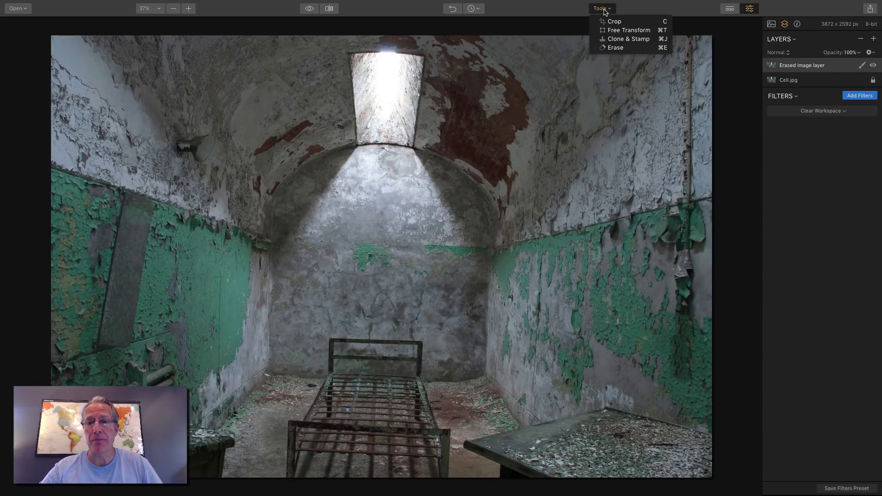
click(615, 40)
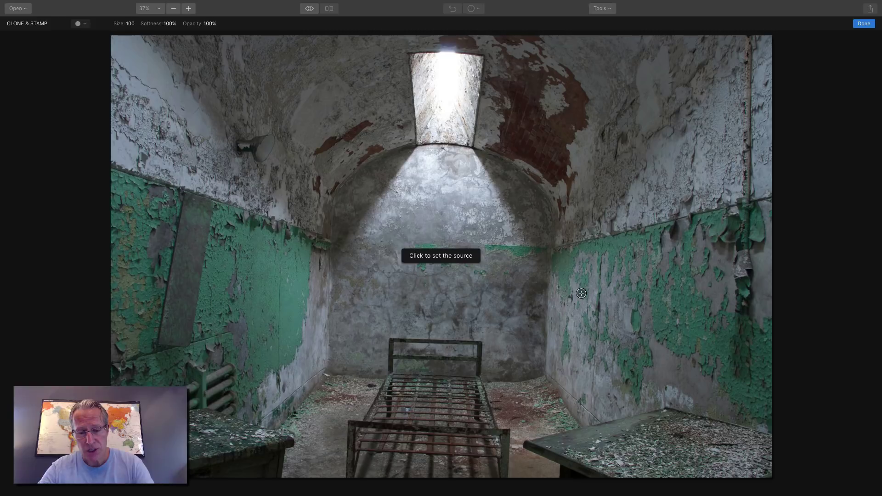
key(bracketright)
key(bracketright)
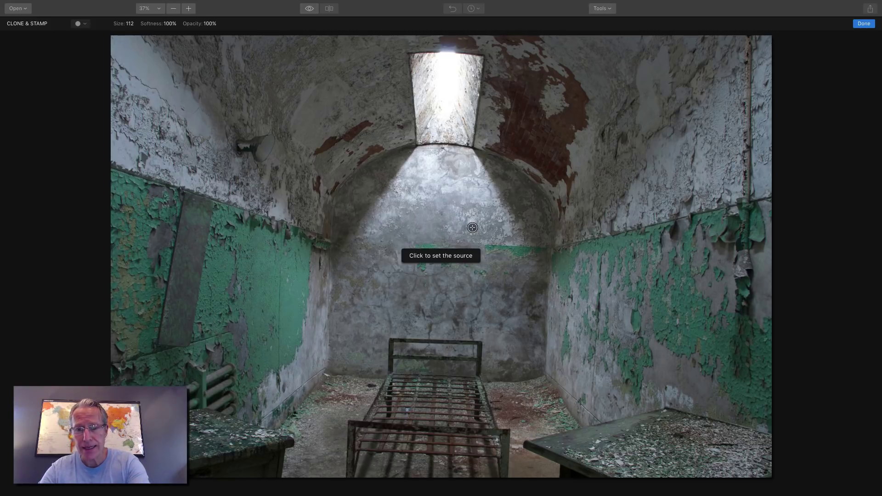
click(130, 23)
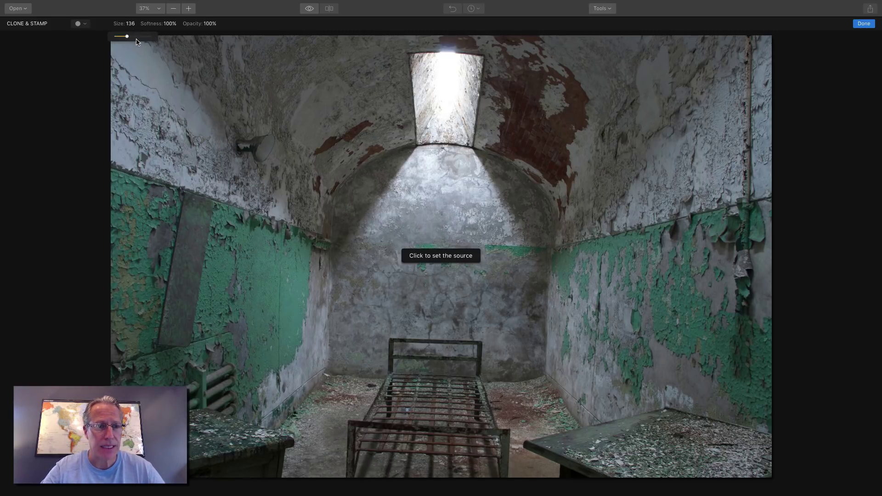
drag(127, 37, 124, 37)
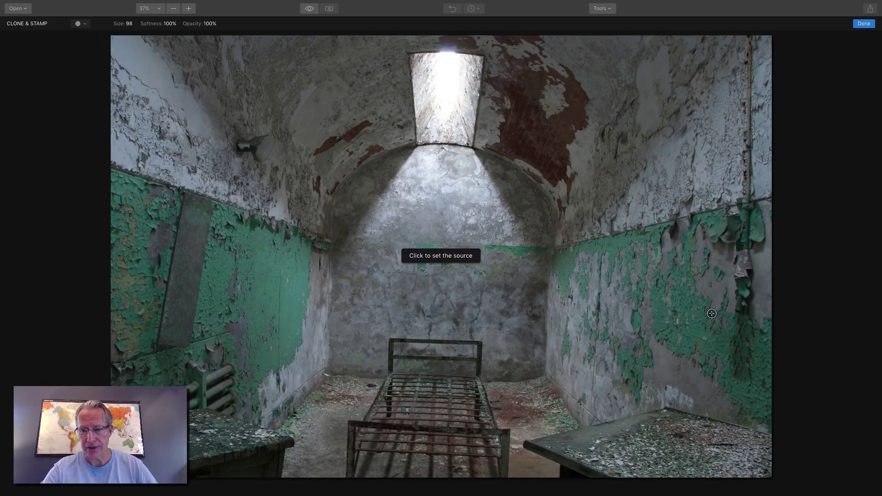
click(713, 313)
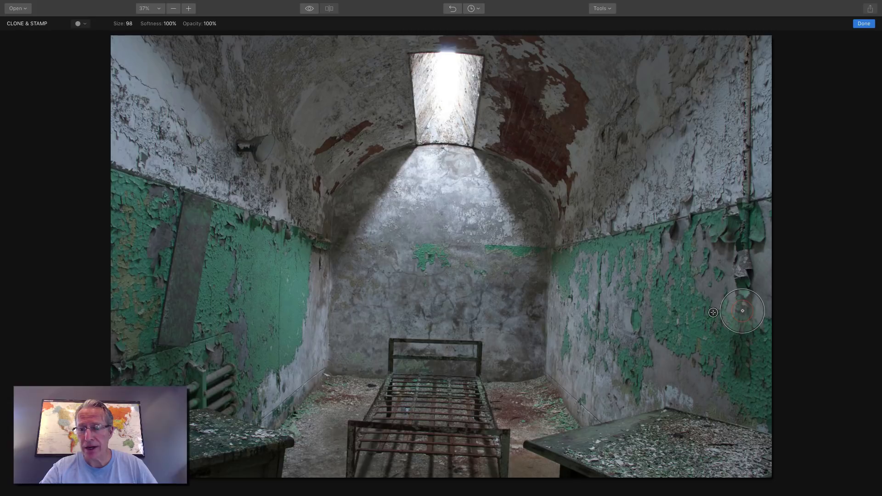
mouse_move(742, 311)
mouse_down()
mouse_move(744, 221)
mouse_move(746, 215)
mouse_up()
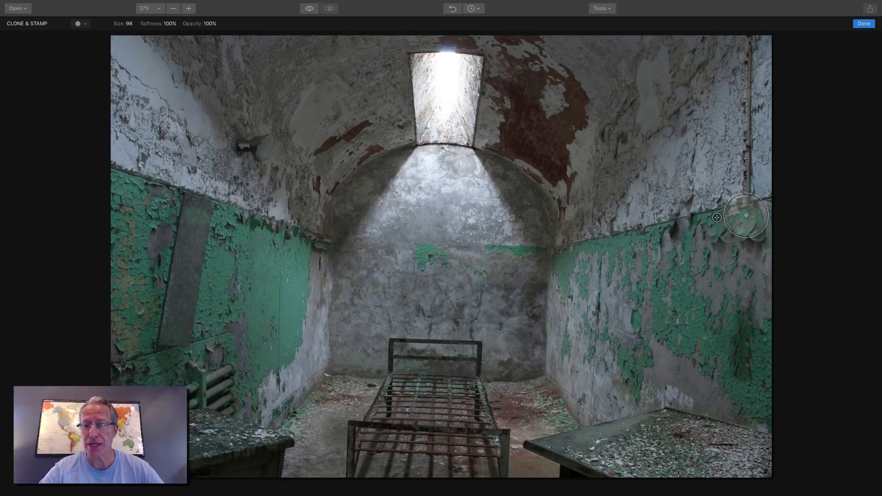
drag(746, 215, 749, 48)
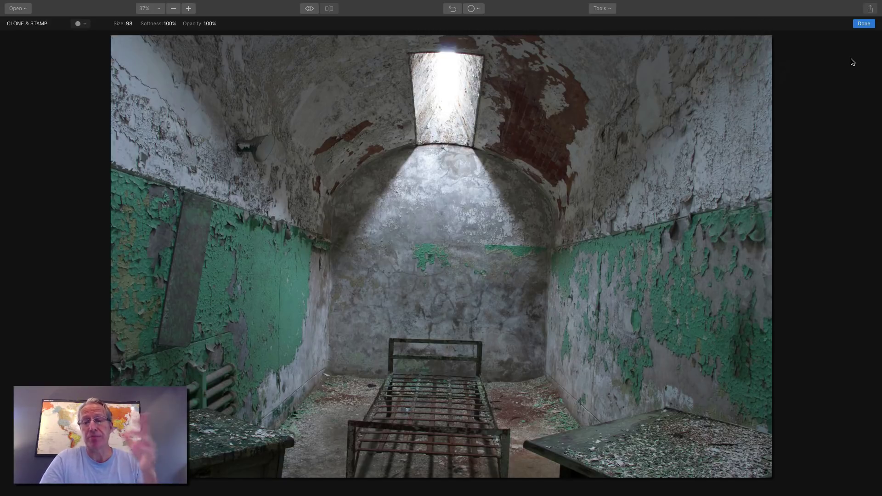
Compare the cloned right wall with the version before cloning, and apply the Clone & Stamp edit
click(308, 9)
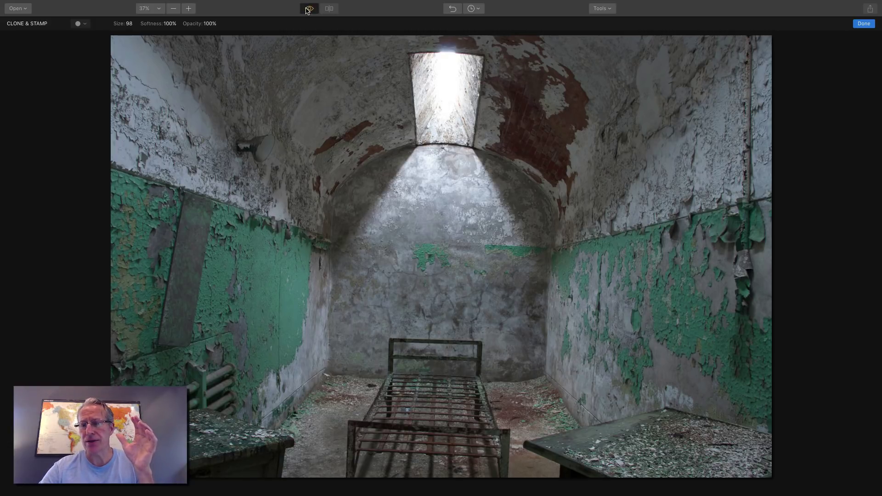
click(307, 9)
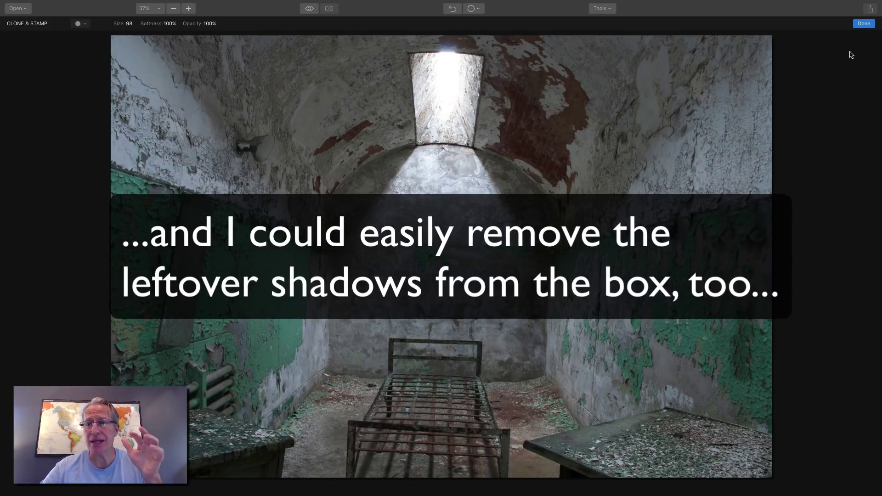
click(863, 24)
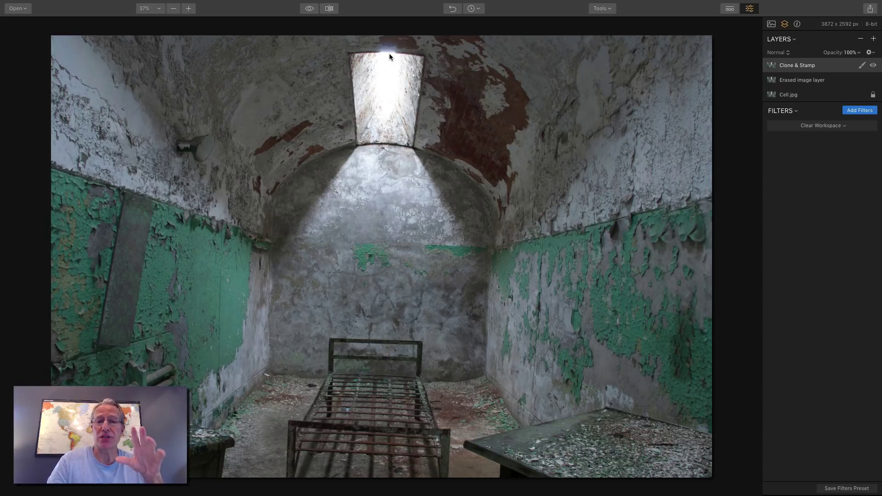
click(598, 9)
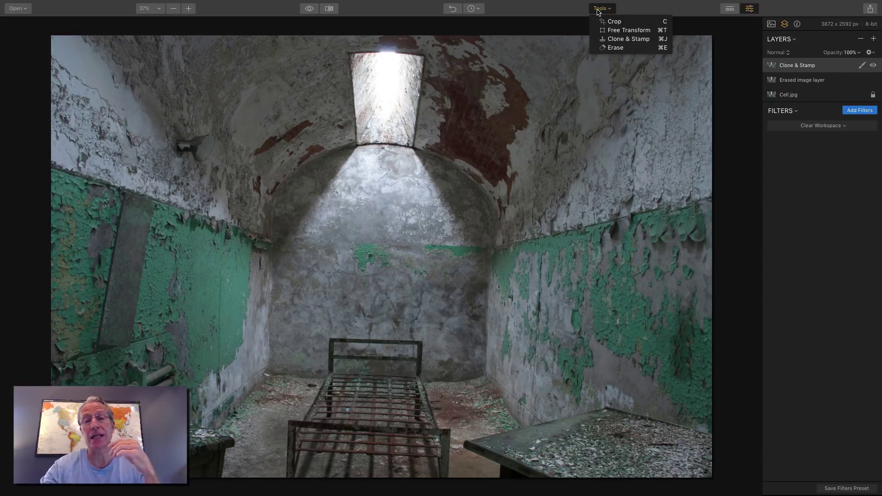
click(598, 10)
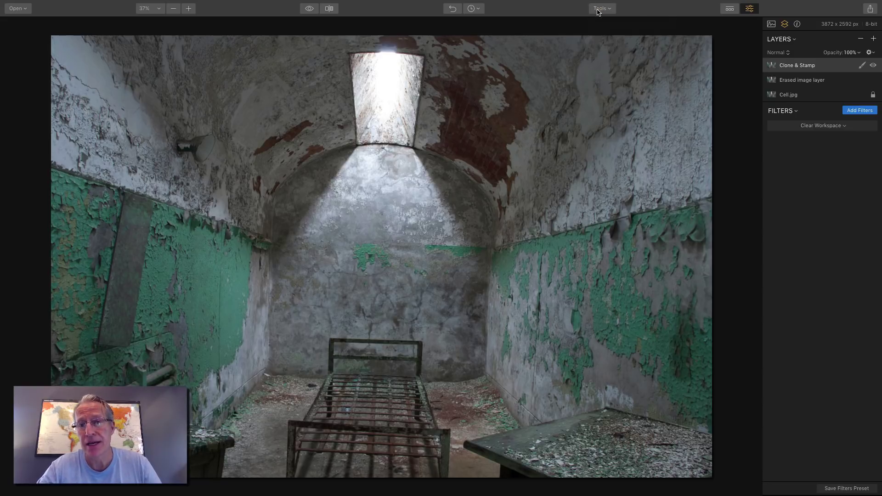